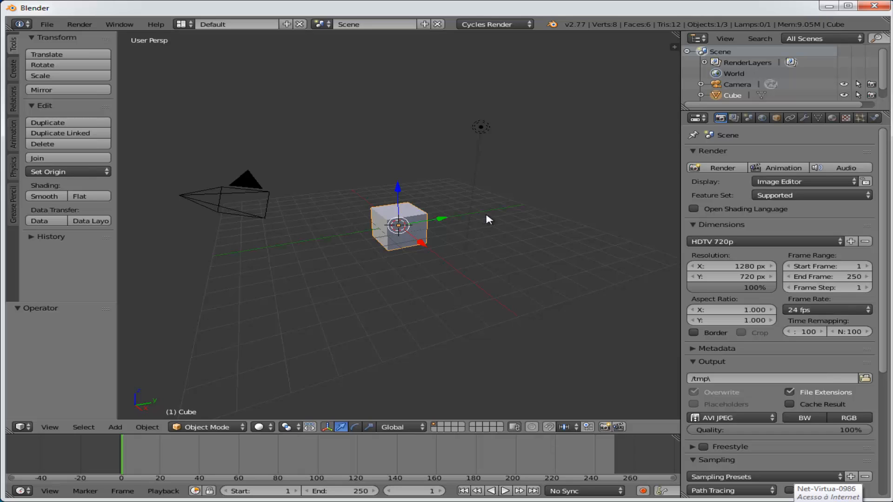
# Step: Delete the default cube and add a mesh plane in its place
pyautogui.press('x')
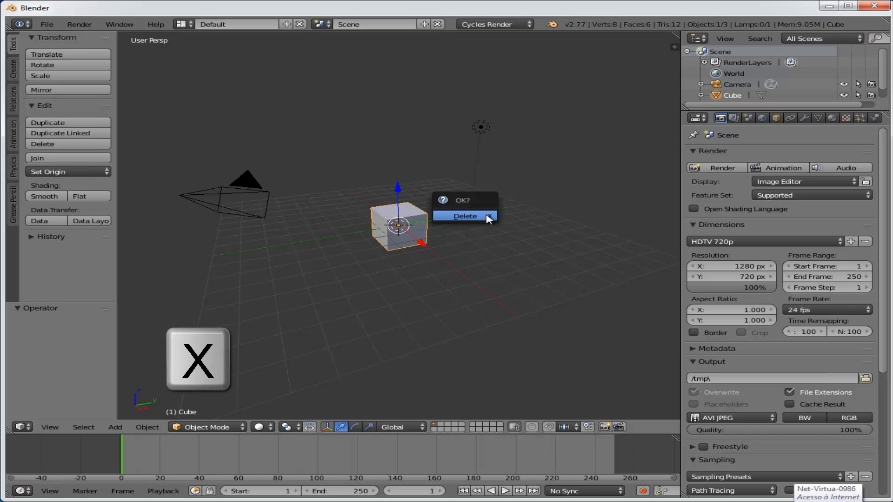
pyautogui.click(488, 217)
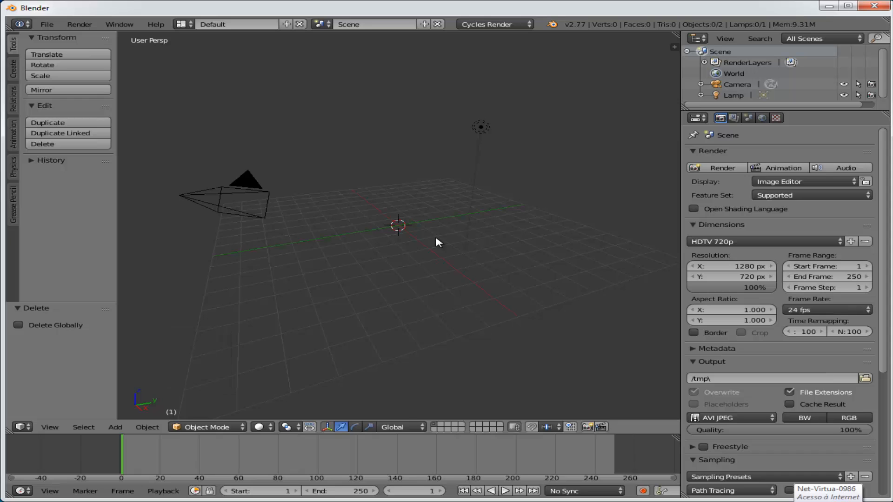
pyautogui.hotkey('shift', 'a')
pyautogui.moveTo(439, 242)
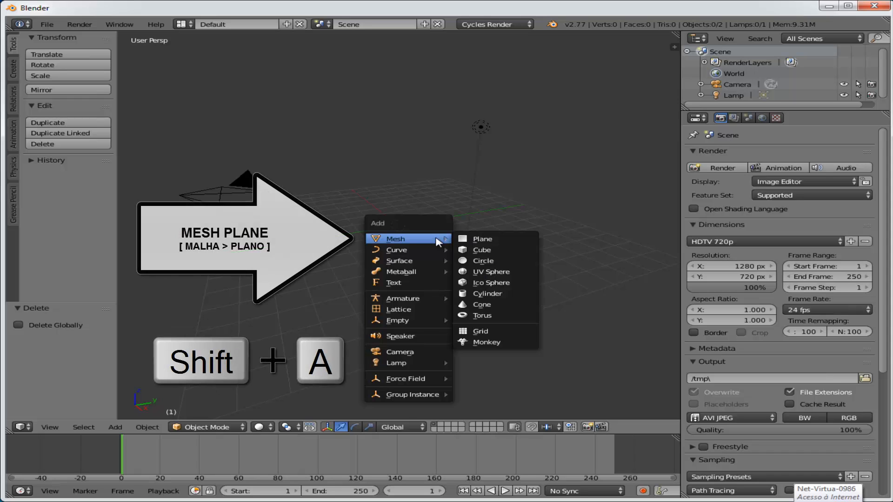
pyautogui.click(484, 238)
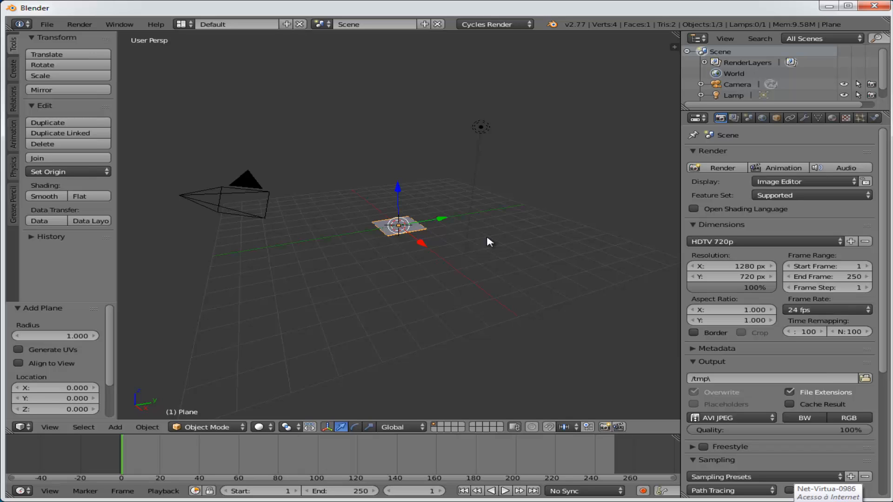
# Step: Show the plane from the top view and switch it to Edit Mode
pyautogui.scroll(8, 488, 241)
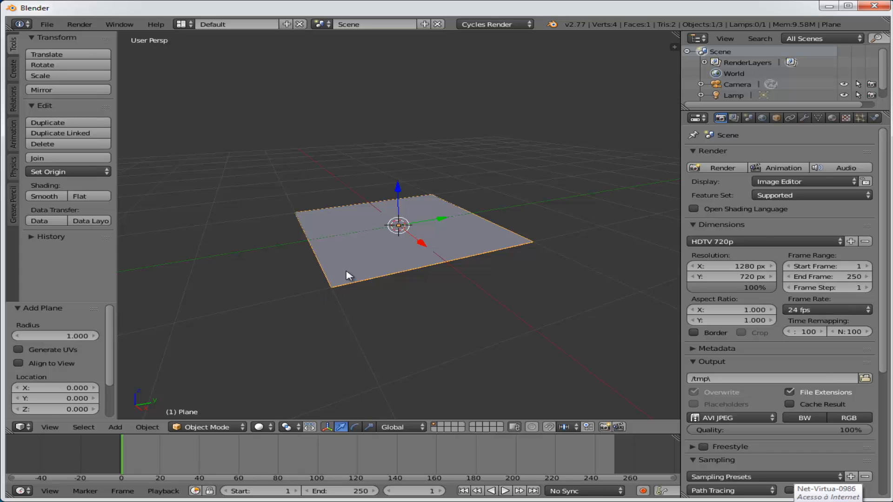
pyautogui.click(49, 427)
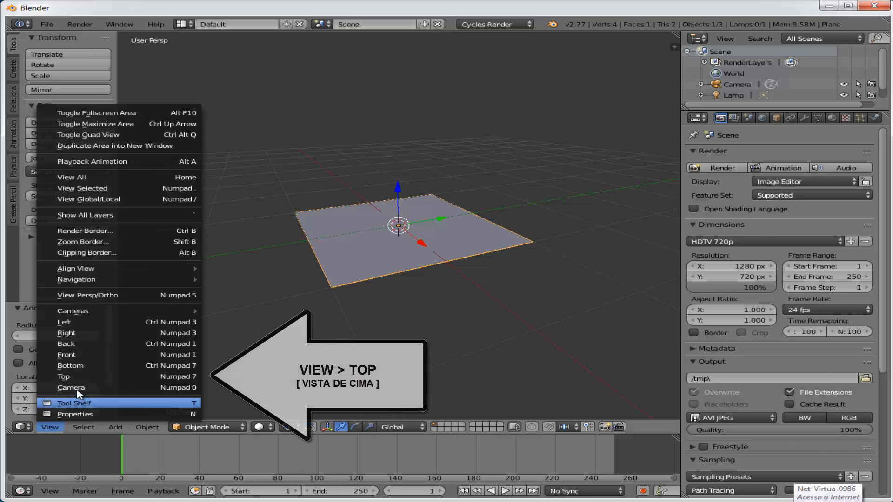
pyautogui.click(70, 377)
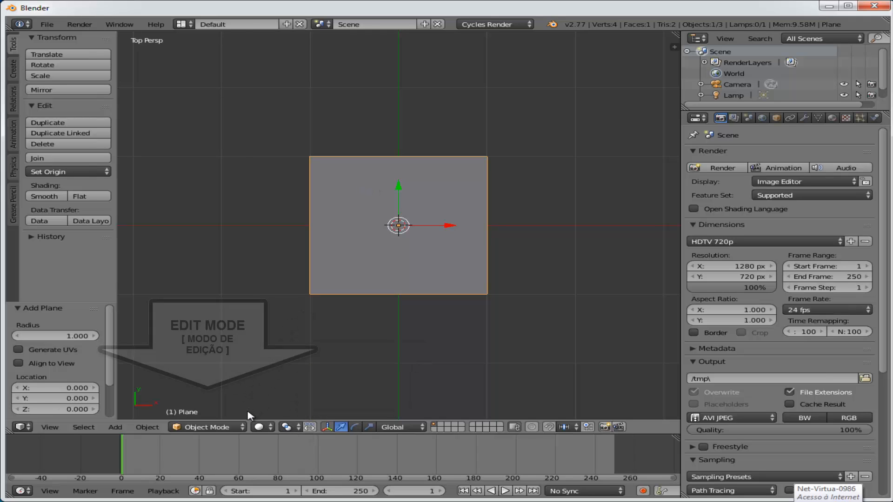
pyautogui.click(243, 427)
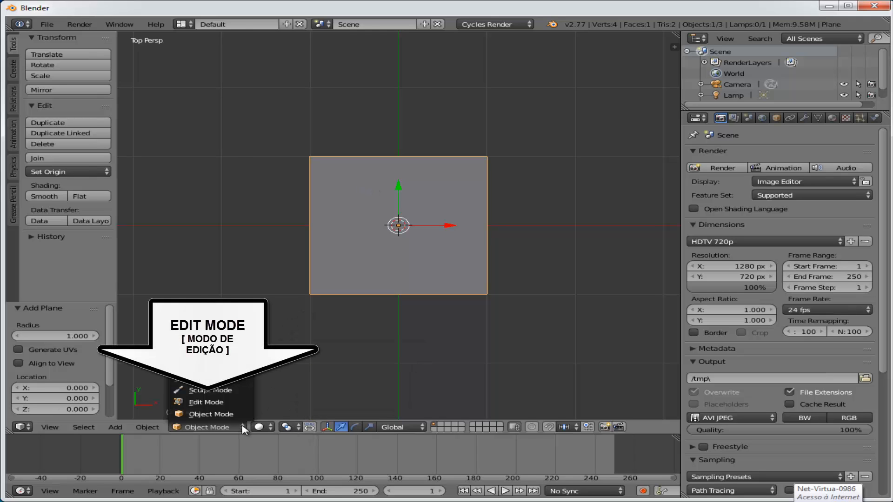
pyautogui.click(242, 401)
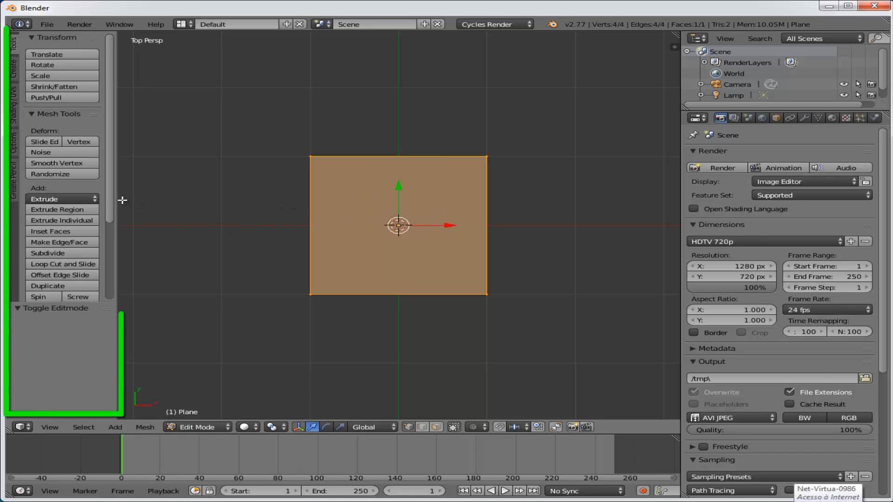
# Step: Subdivide the whole plane twice to form a 4 by 4 grid of faces
pyautogui.moveTo(114, 203); pyautogui.dragTo(113, 266)
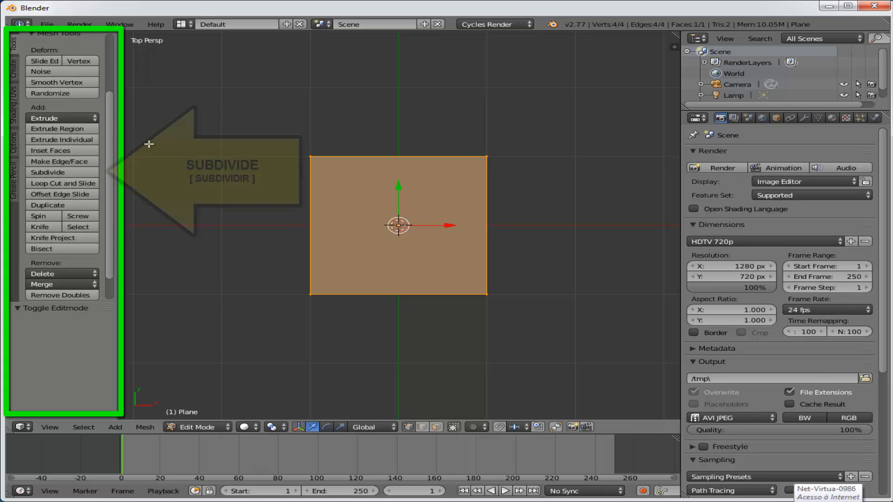
pyautogui.click(58, 175)
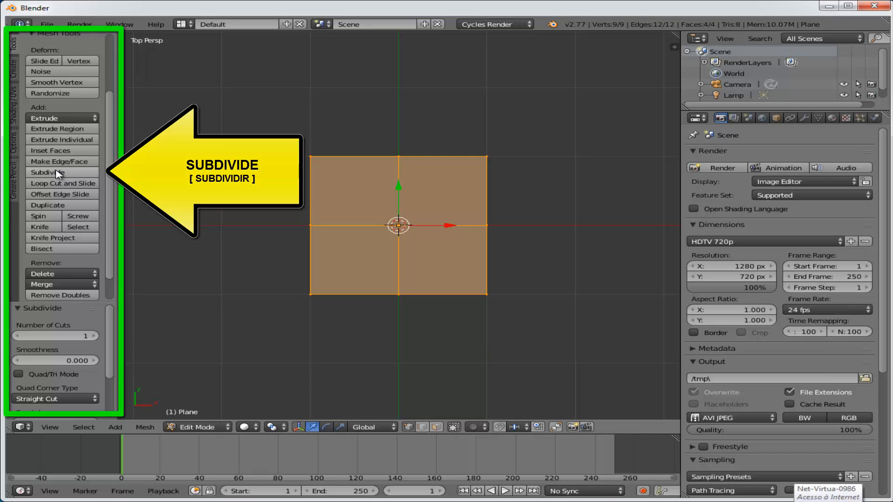
pyautogui.click(95, 173)
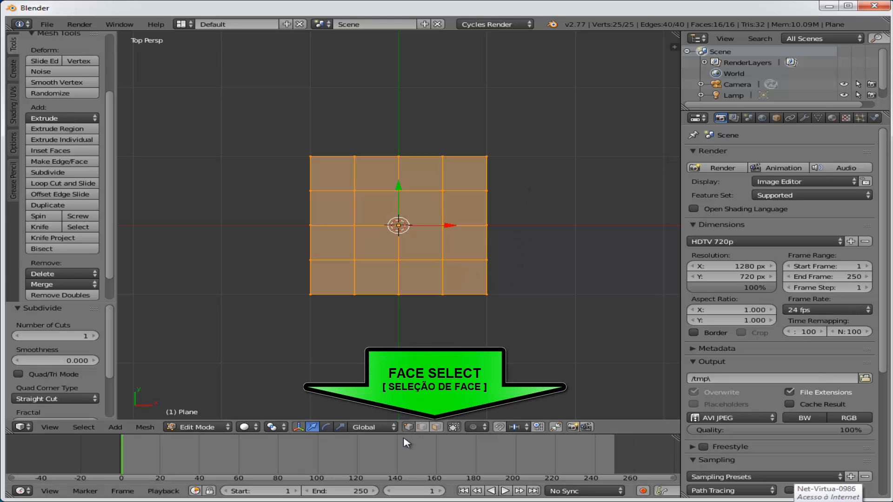
# Step: In face select mode, select only the four central faces of the plane and delete them as Faces
pyautogui.click(437, 429)
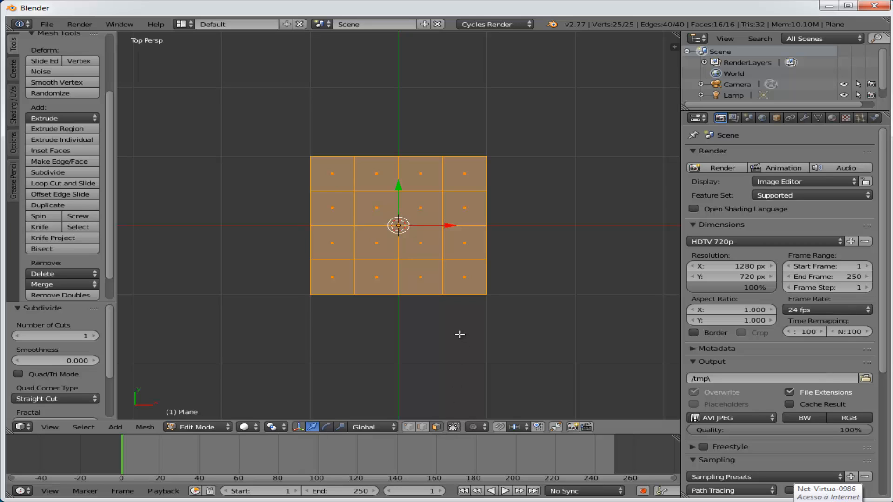
pyautogui.press('a')
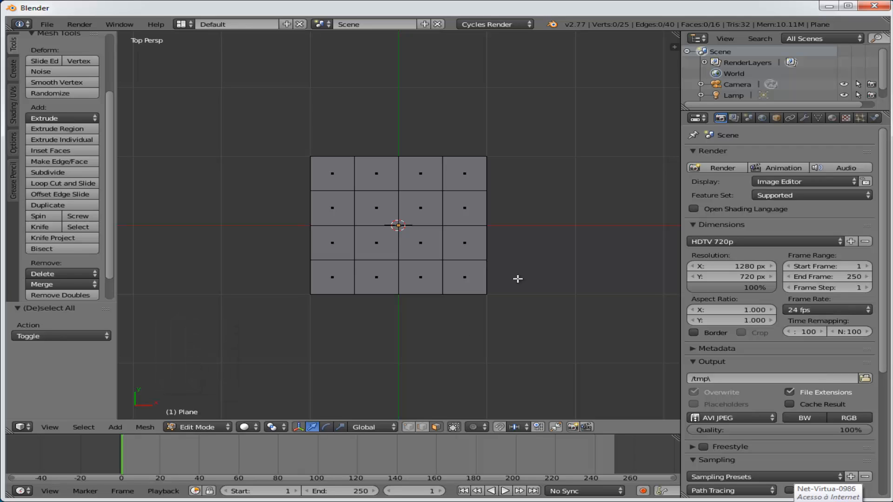
pyautogui.press('shift')
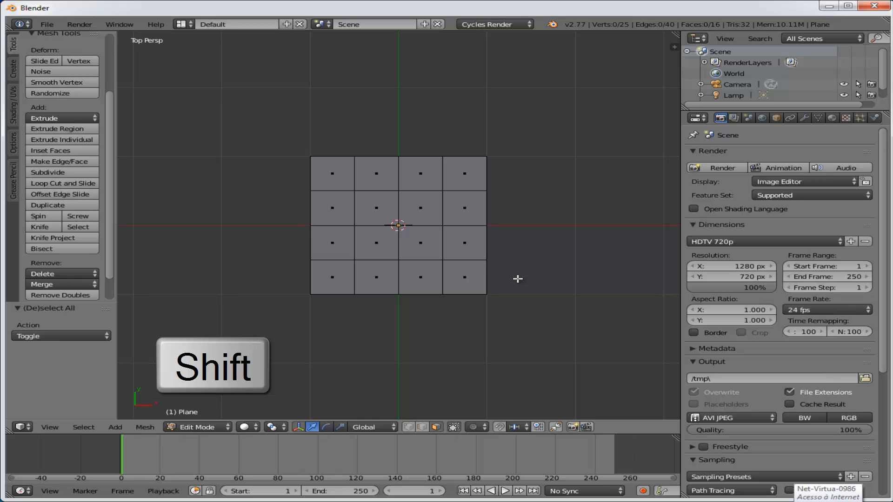
pyautogui.keyDown('shift'); pyautogui.rightClick(377, 238); pyautogui.keyUp('shift')
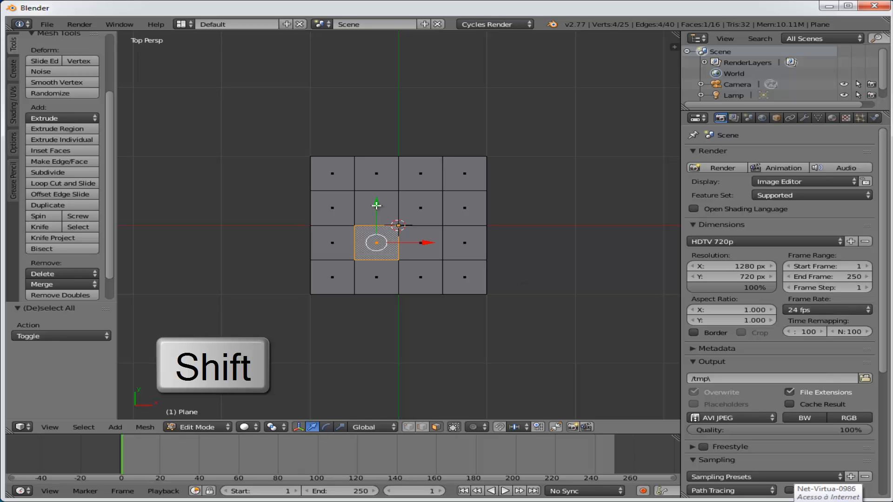
pyautogui.keyDown('shift'); pyautogui.rightClick(378, 207); pyautogui.keyUp('shift')
pyautogui.keyDown('shift'); pyautogui.rightClick(420, 209); pyautogui.keyUp('shift')
pyautogui.keyDown('shift'); pyautogui.rightClick(421, 251); pyautogui.keyUp('shift')
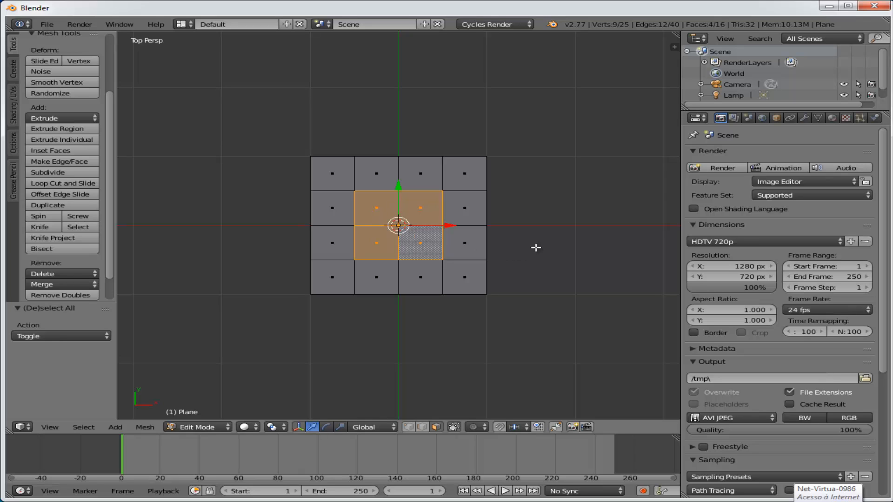
pyautogui.press('x')
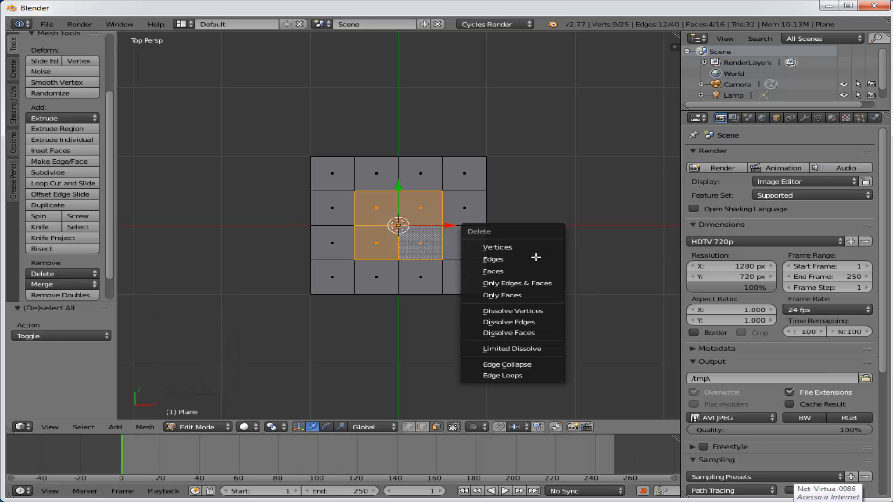
pyautogui.click(535, 271)
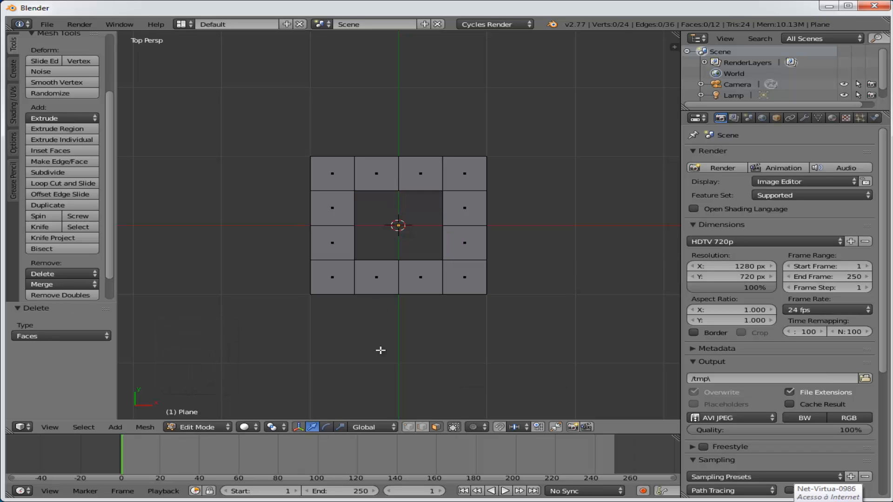
# Step: In edge select mode, select the edge loop around the central hole and subdivide it with 10 cuts
pyautogui.click(422, 428)
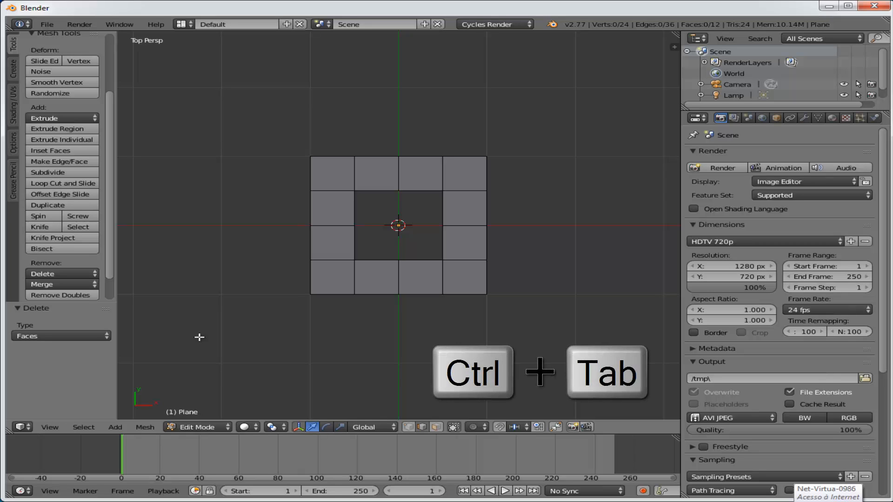
pyautogui.hotkey('ctrl', 'Tab')
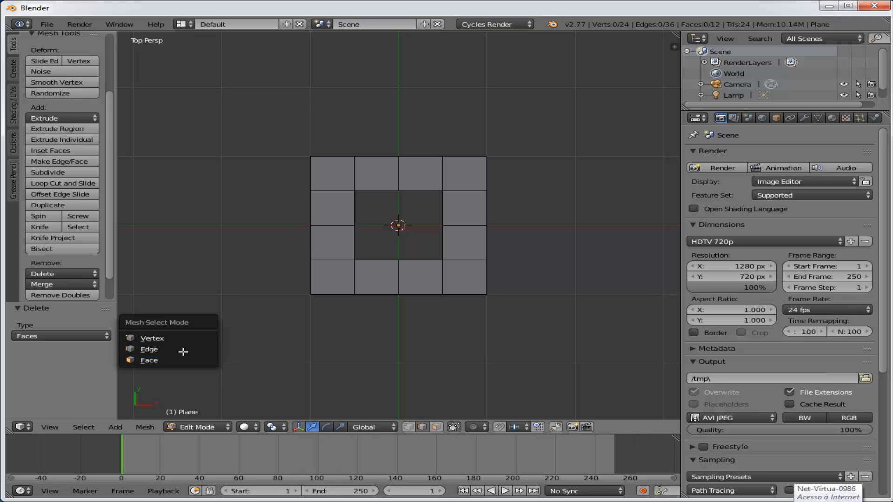
pyautogui.click(187, 349)
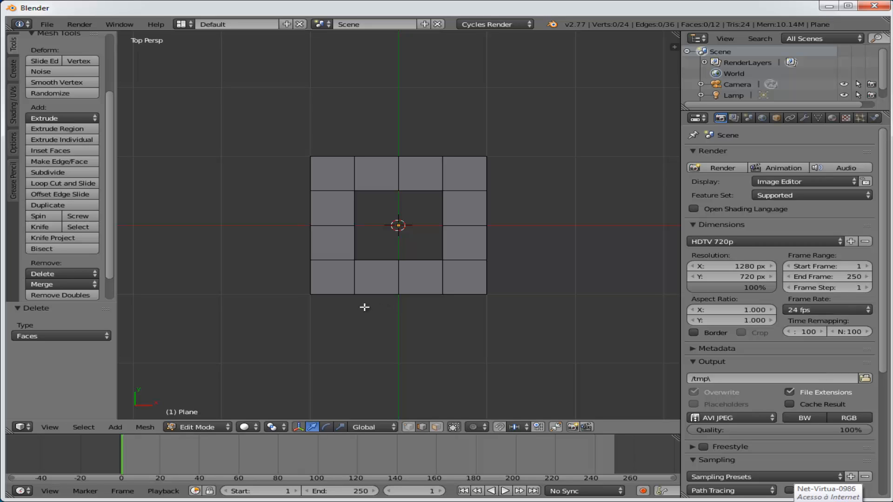
pyautogui.press('alt')
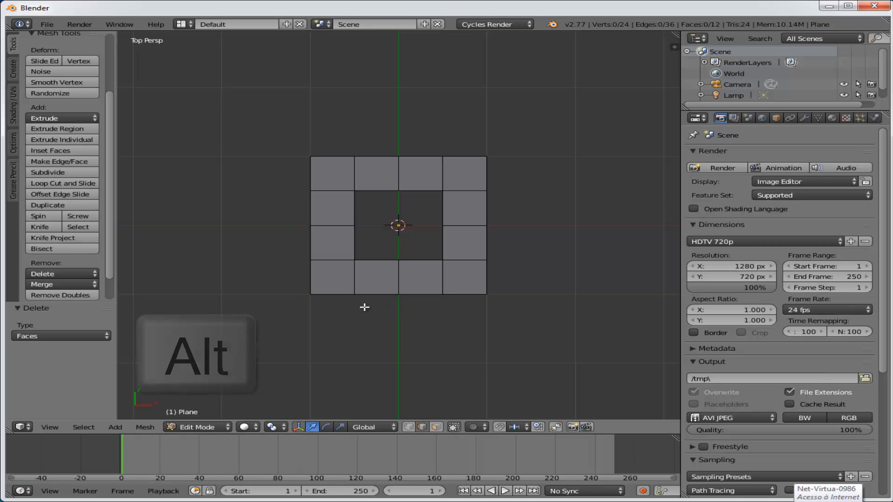
pyautogui.keyDown('alt'); pyautogui.rightClick(413, 260); pyautogui.keyUp('alt')
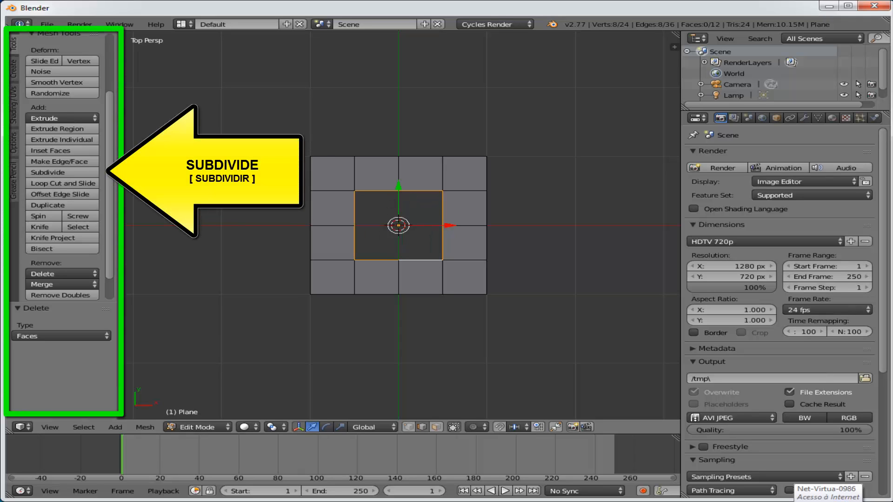
pyautogui.click(82, 173)
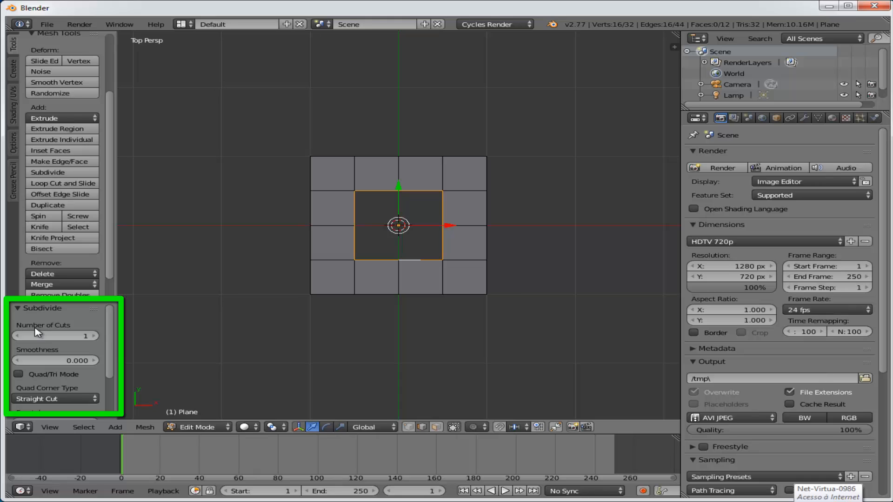
pyautogui.click(60, 336)
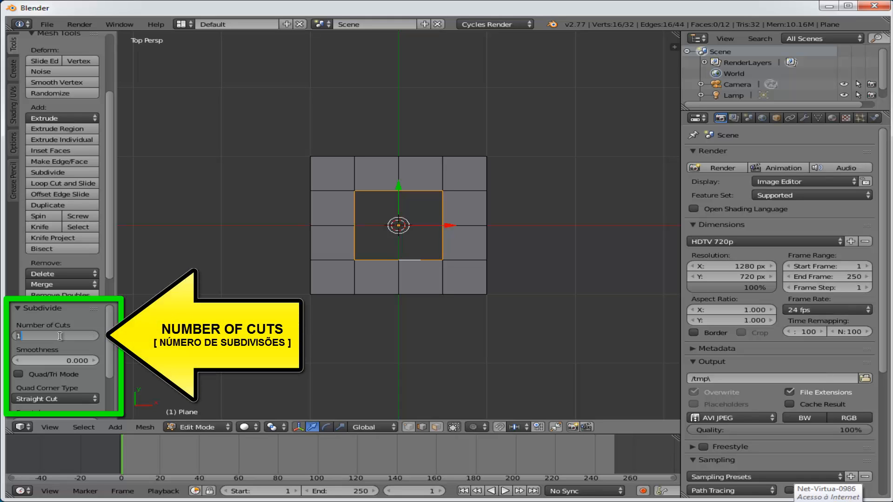
pyautogui.write('10')
pyautogui.press('Return')
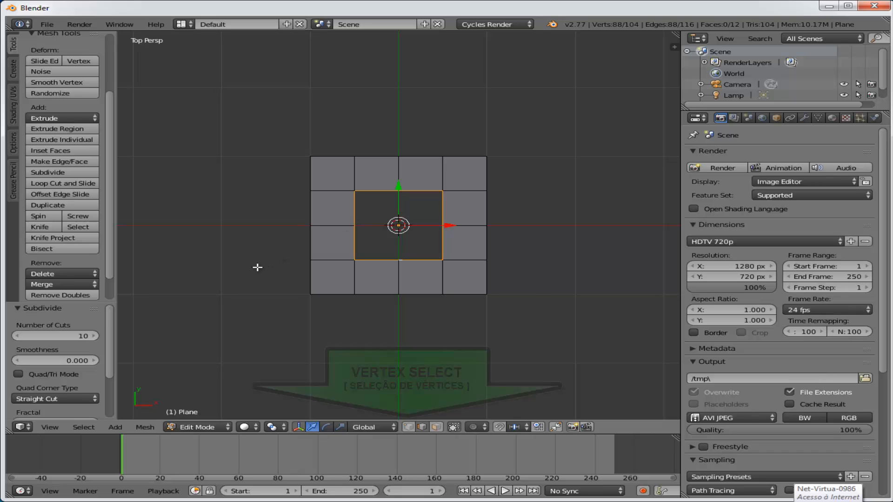
# Step: In vertex select mode, round the selected hole boundary with the To Sphere transform at a factor of 1.000
pyautogui.click(408, 428)
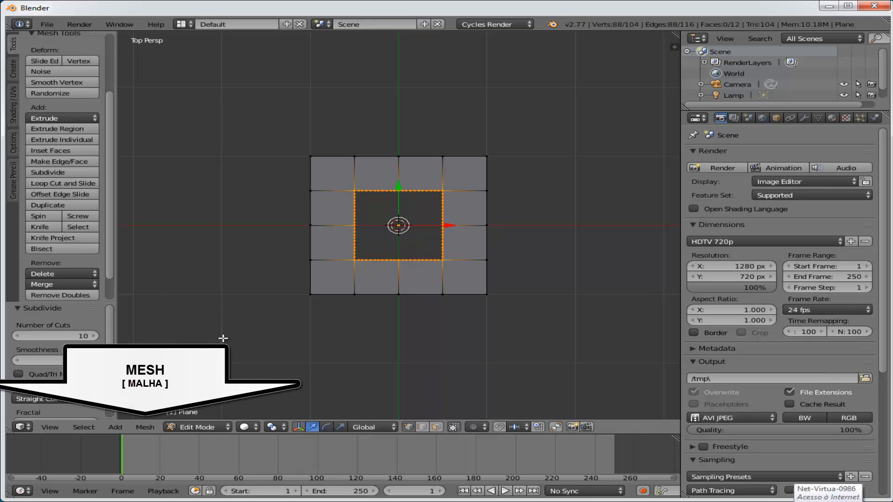
pyautogui.click(145, 427)
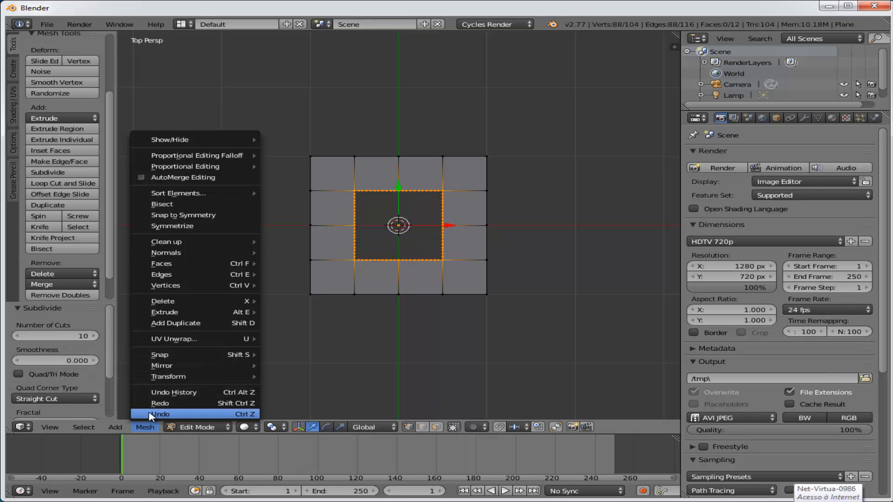
pyautogui.moveTo(163, 382)
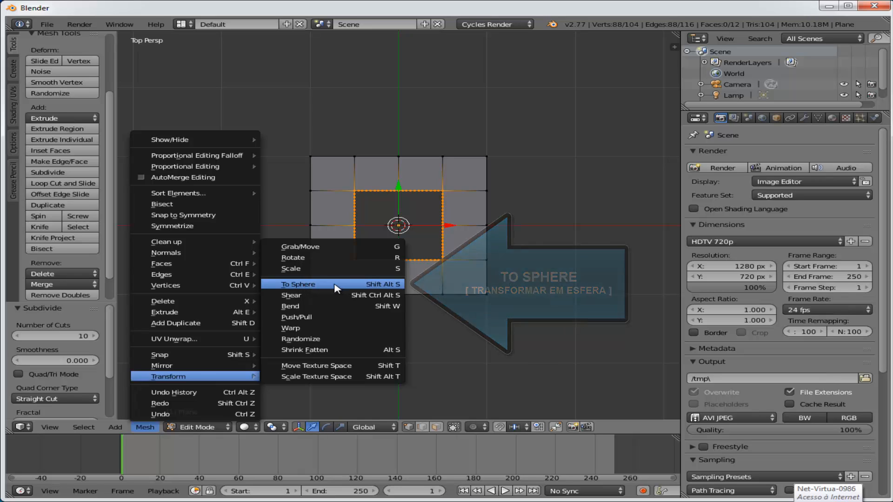
pyautogui.click(321, 287)
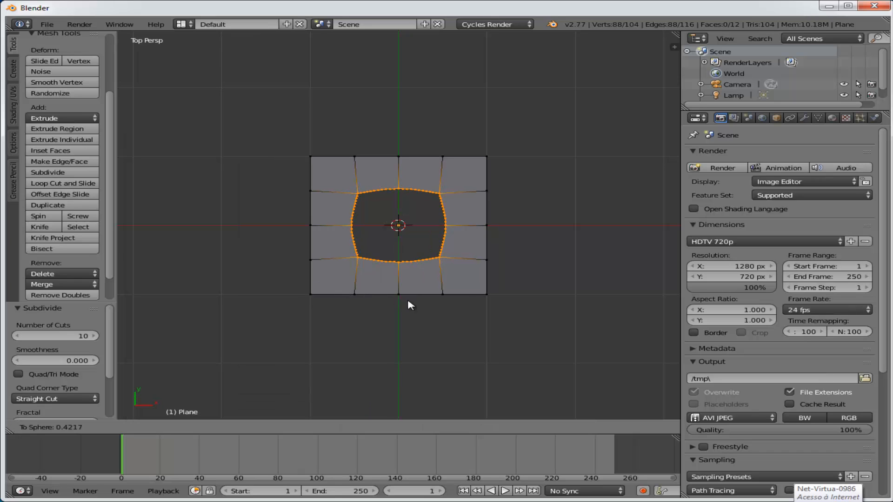
pyautogui.click(651, 308)
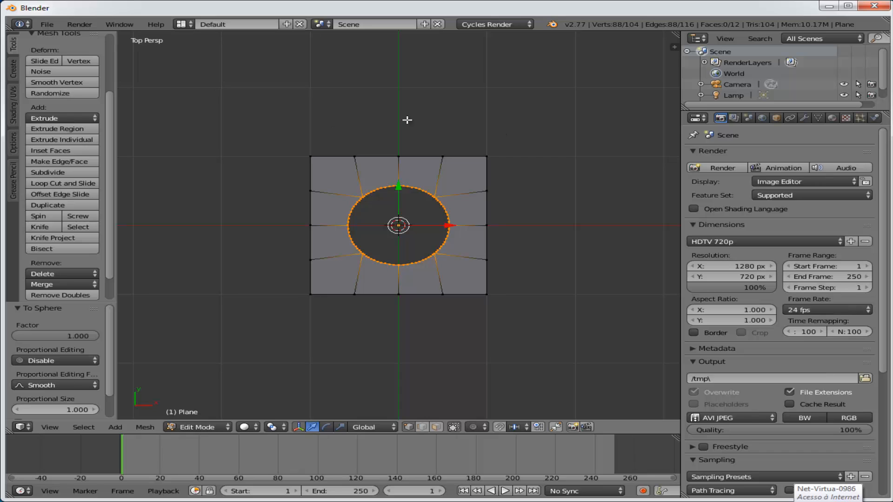
# Step: In front view, select the entire flat mesh and extrude it upward along Z by about 0.238
pyautogui.click(50, 427)
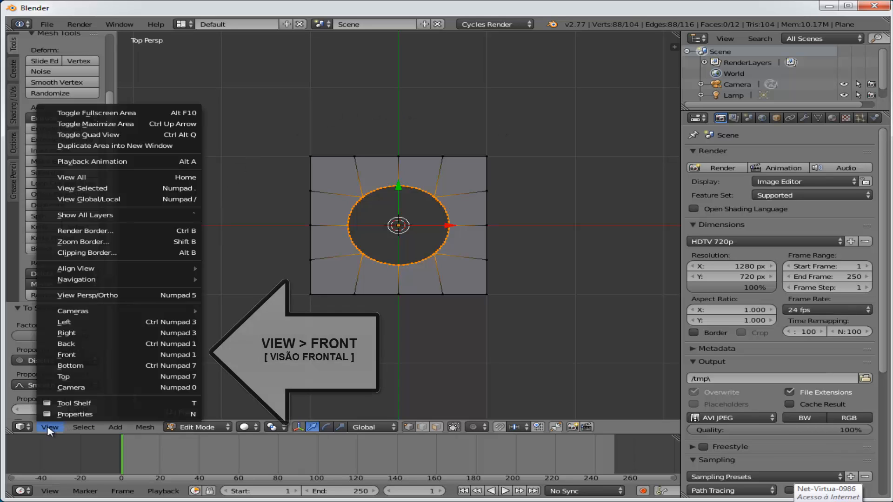
pyautogui.click(73, 356)
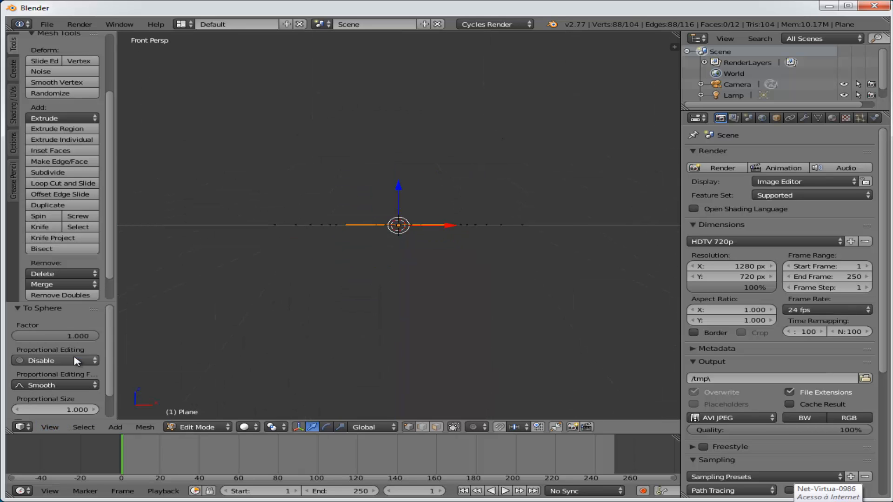
pyautogui.press('a')
pyautogui.press('a')
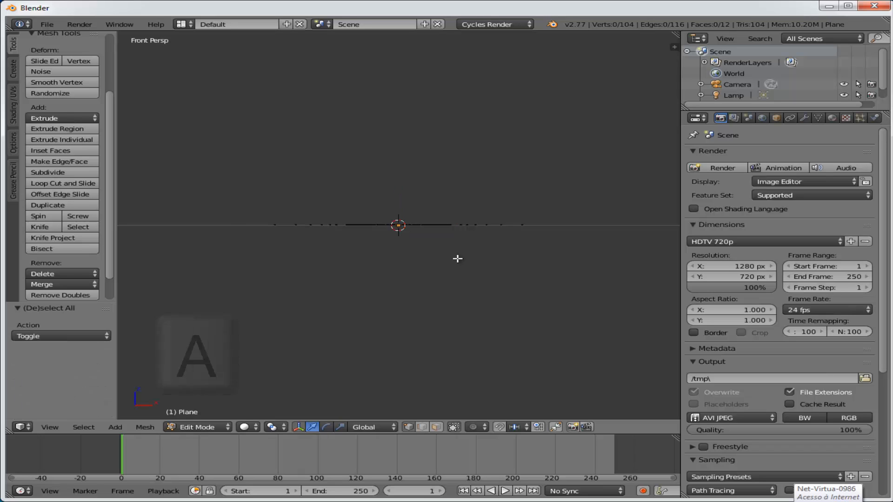
pyautogui.press('a')
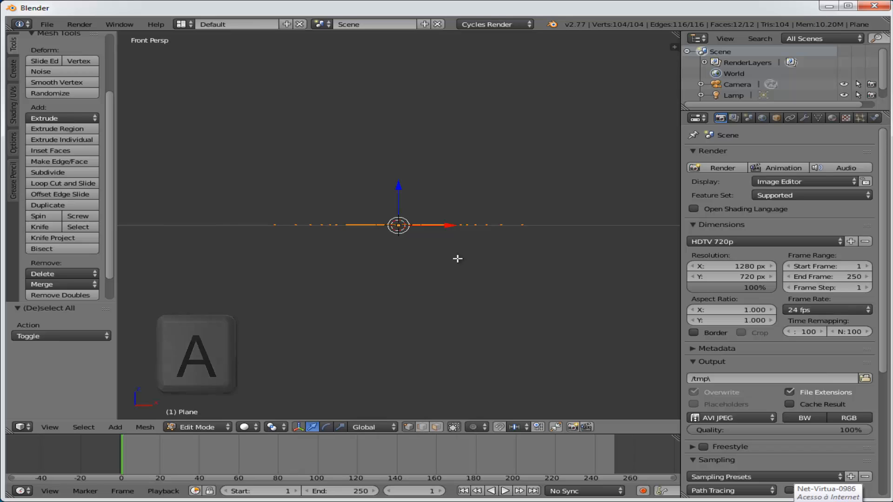
pyautogui.press('e')
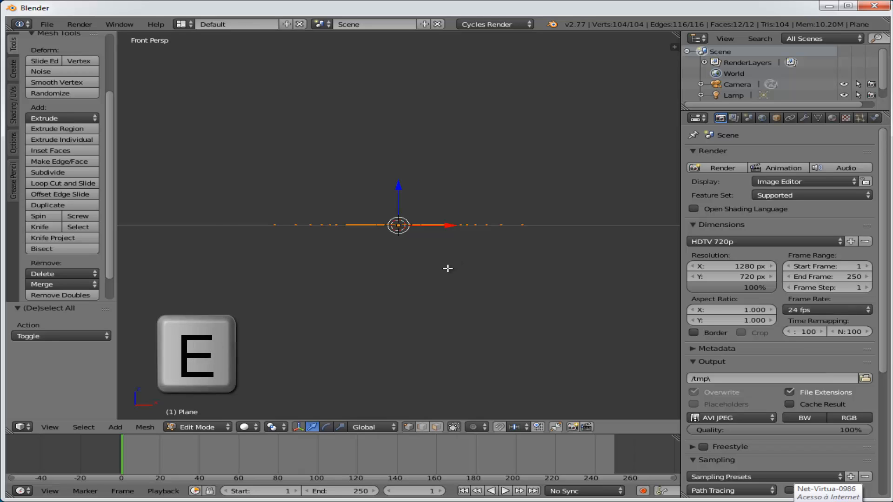
pyautogui.press('z')
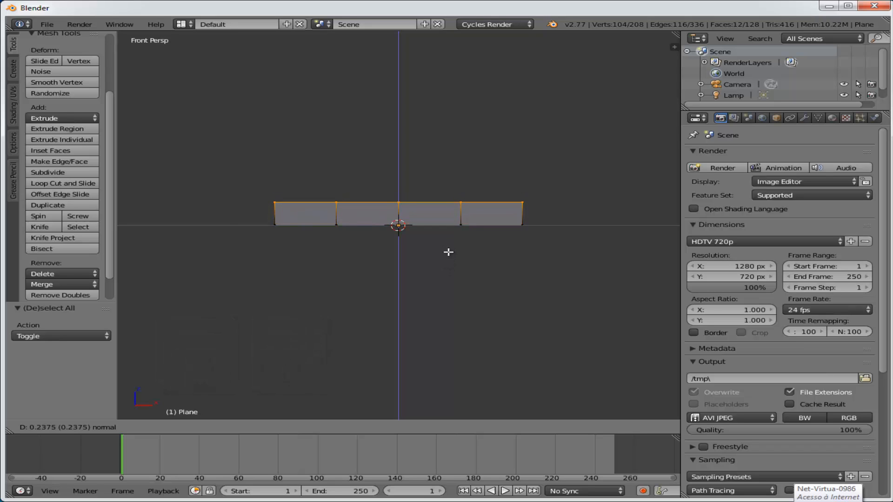
pyautogui.click(448, 252)
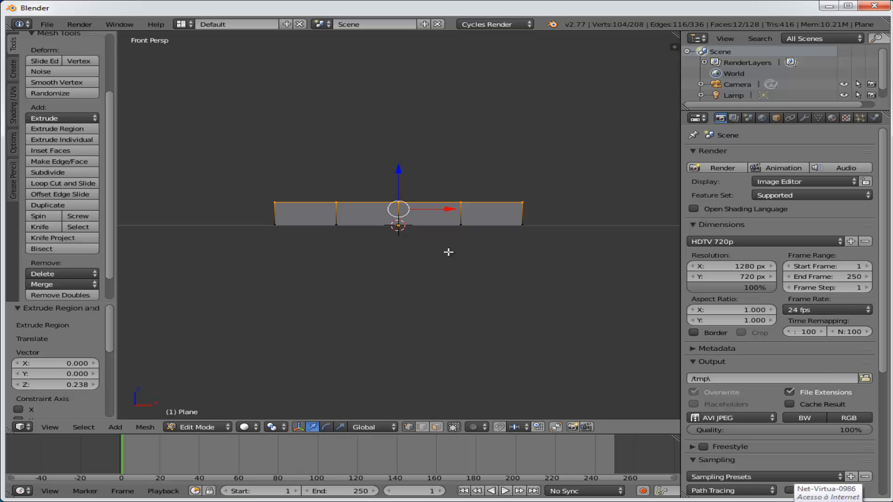
# Step: In face select mode, select only the ring of faces forming the hole's inner wall and scale it up by about 1.479
pyautogui.moveTo(449, 252); pyautogui.dragTo(368, 306, button='middle')
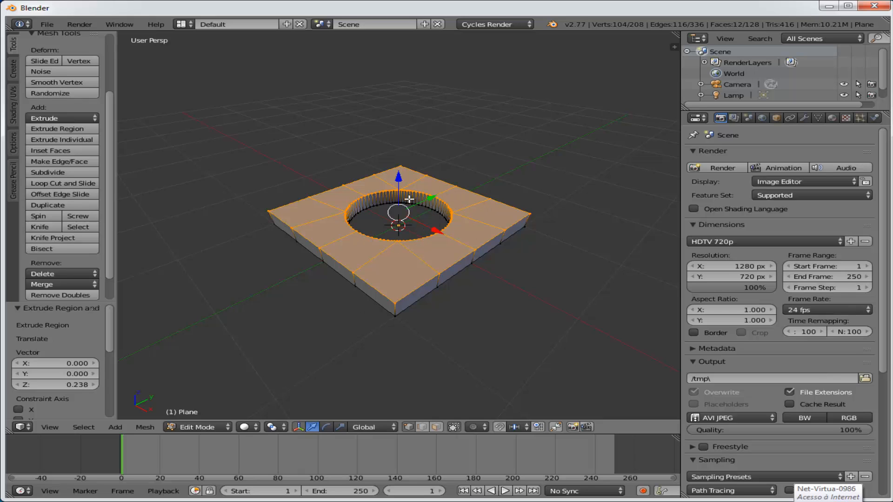
pyautogui.click(437, 428)
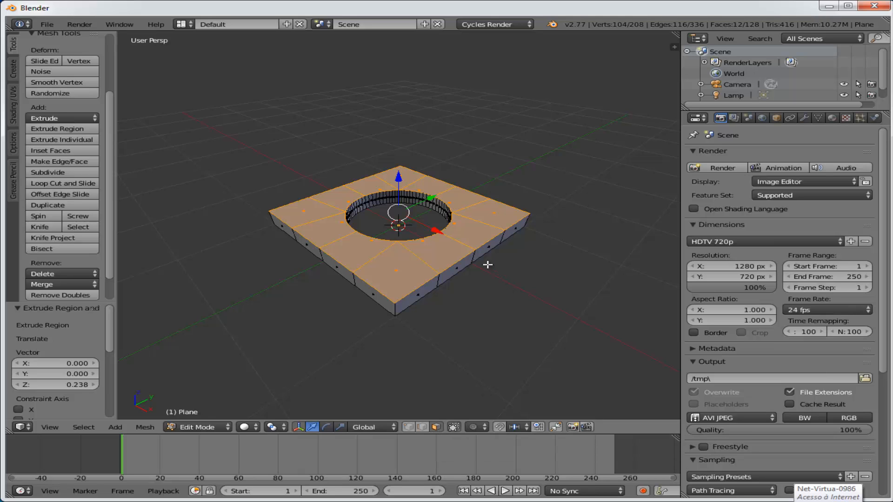
pyautogui.scroll(5, 488, 265)
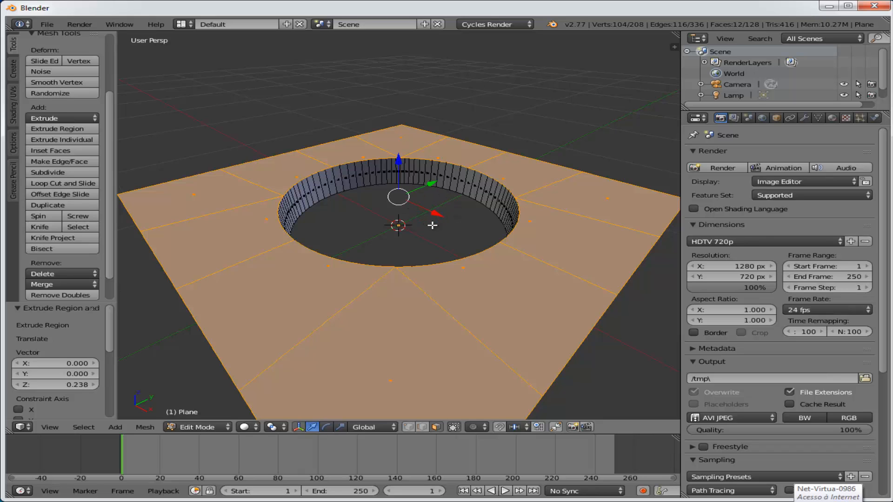
pyautogui.press('a')
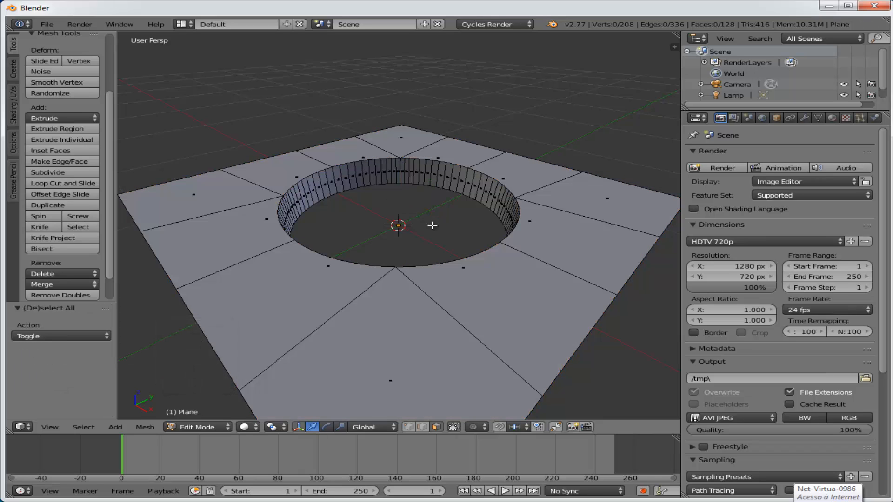
pyautogui.press('alt')
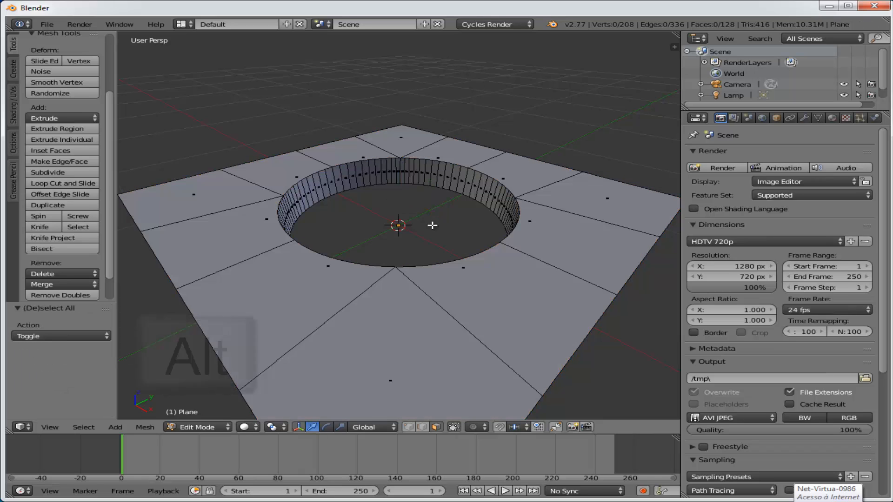
pyautogui.keyDown('alt'); pyautogui.rightClick(419, 170); pyautogui.keyUp('alt')
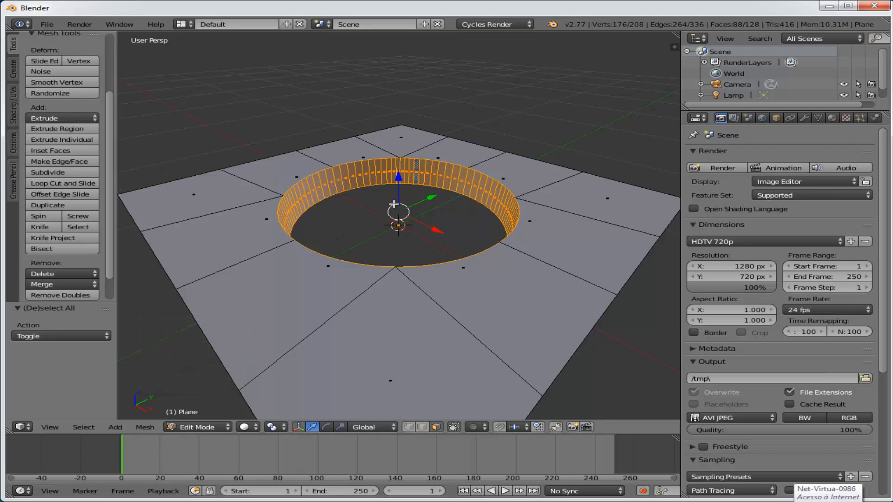
pyautogui.press('s')
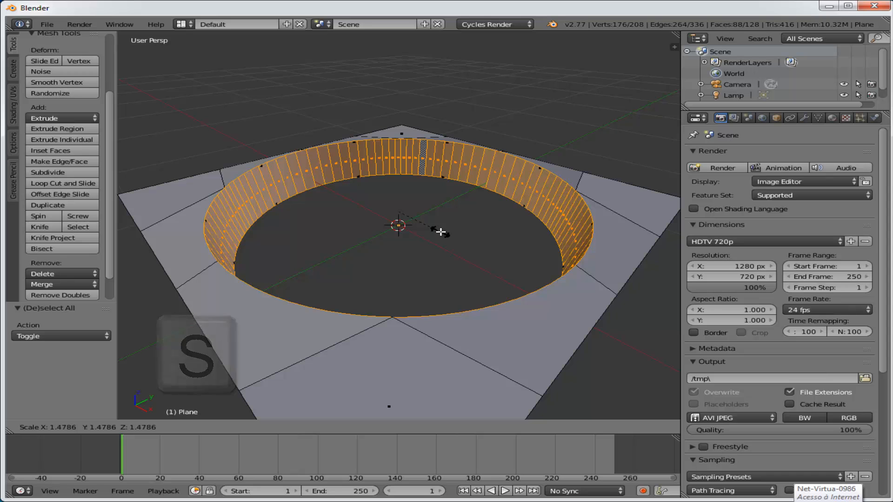
pyautogui.click(440, 231)
# Step: In edge select mode, select only the plate's four vertical corner edges and bevel them by about 0.219 with 1 segment
pyautogui.moveTo(518, 257); pyautogui.dragTo(504, 226, button='middle')
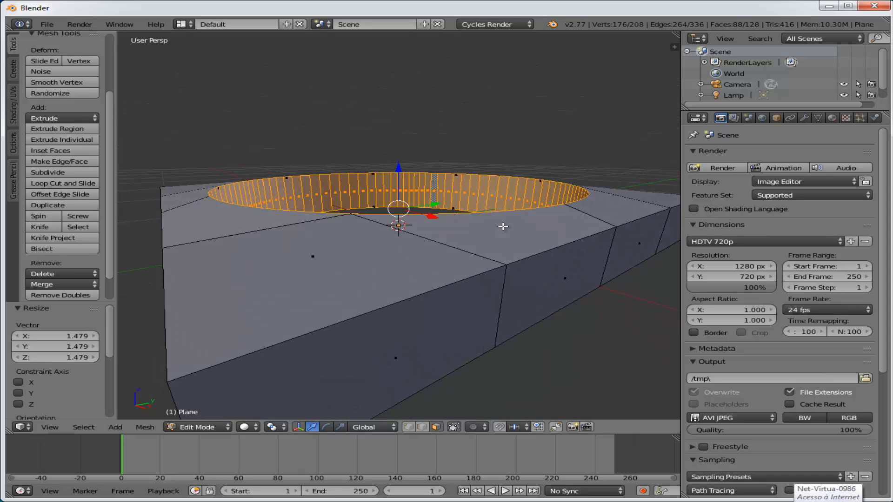
pyautogui.scroll(-5, 503, 226)
pyautogui.moveTo(504, 228)
pyautogui.mouseDown(button='middle')
pyautogui.moveTo(389, 277)
pyautogui.moveTo(366, 243)
pyautogui.moveTo(409, 209)
pyautogui.moveTo(512, 233)
pyautogui.moveTo(550, 253)
pyautogui.moveTo(536, 274)
pyautogui.moveTo(487, 237)
pyautogui.moveTo(510, 239)
pyautogui.mouseUp(button='middle')
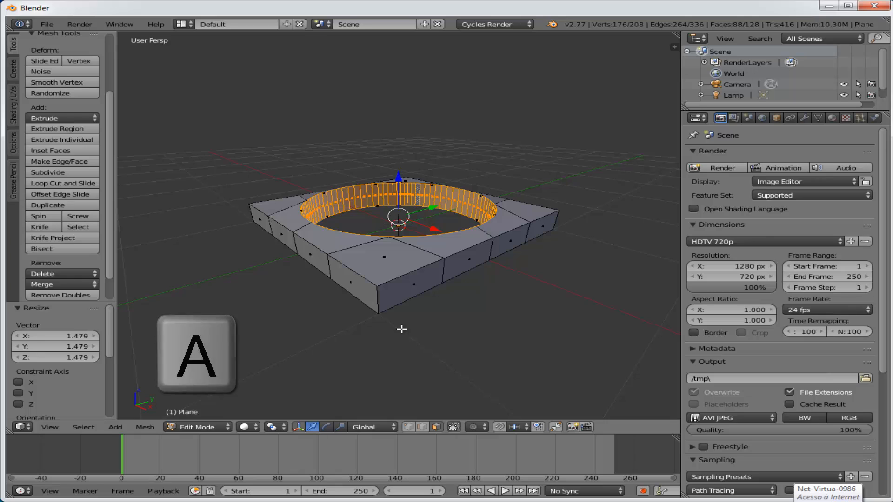
pyautogui.press('a')
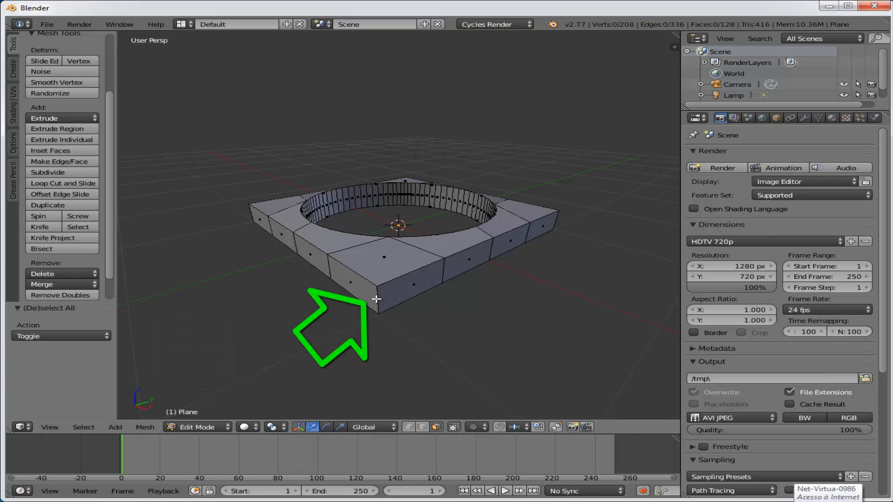
pyautogui.click(422, 427)
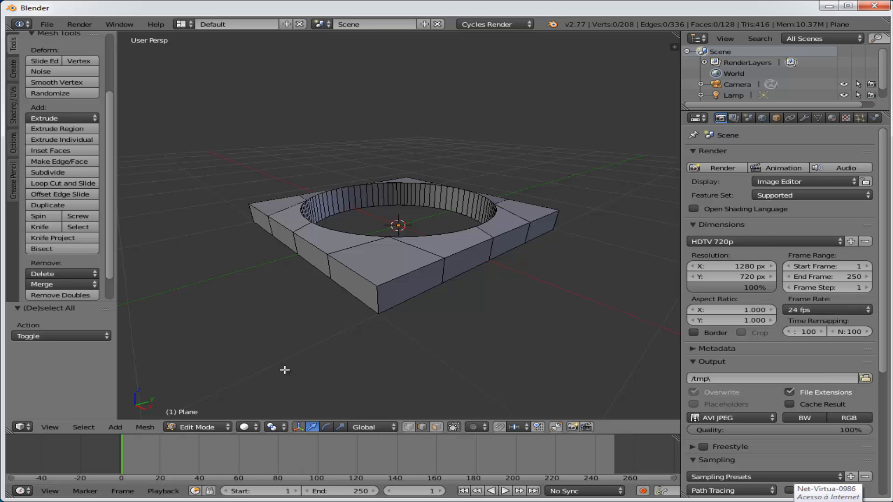
pyautogui.press('a')
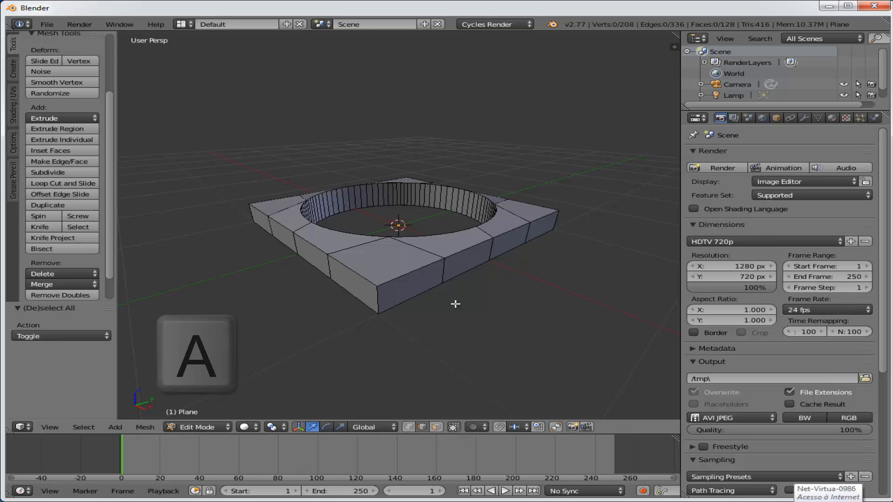
pyautogui.rightClick(375, 297)
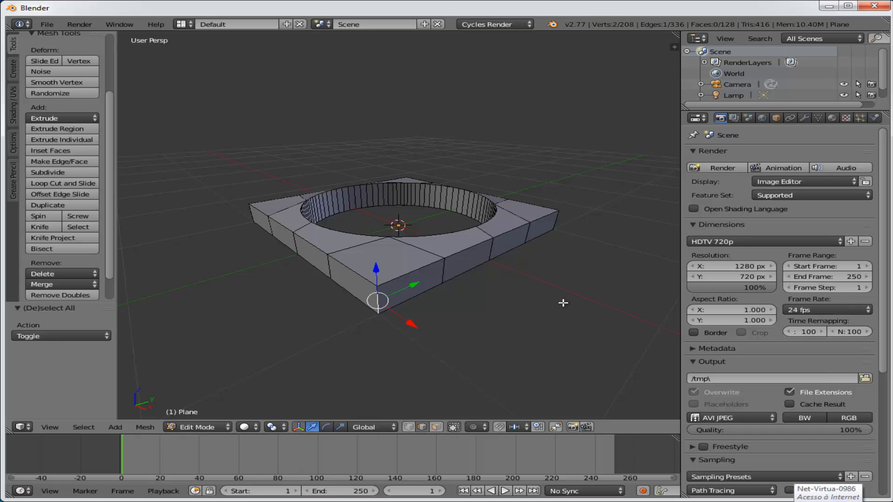
pyautogui.moveTo(563, 302); pyautogui.dragTo(400, 300, button='middle')
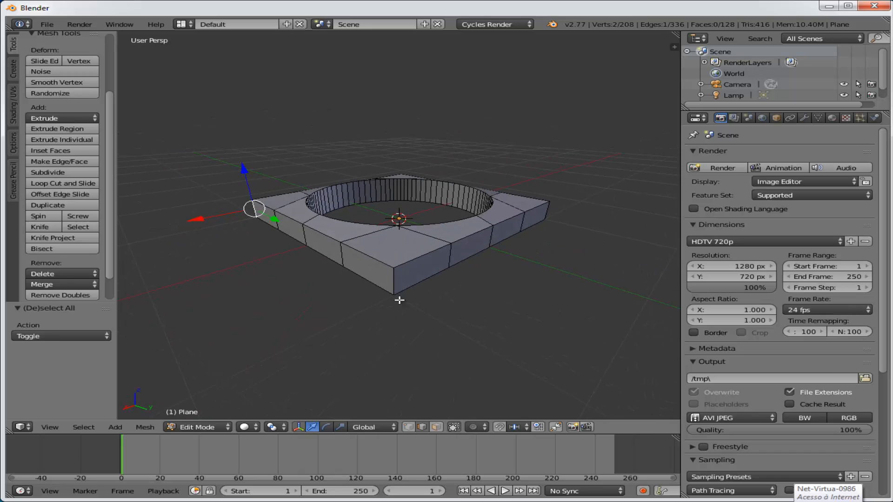
pyautogui.press('shift')
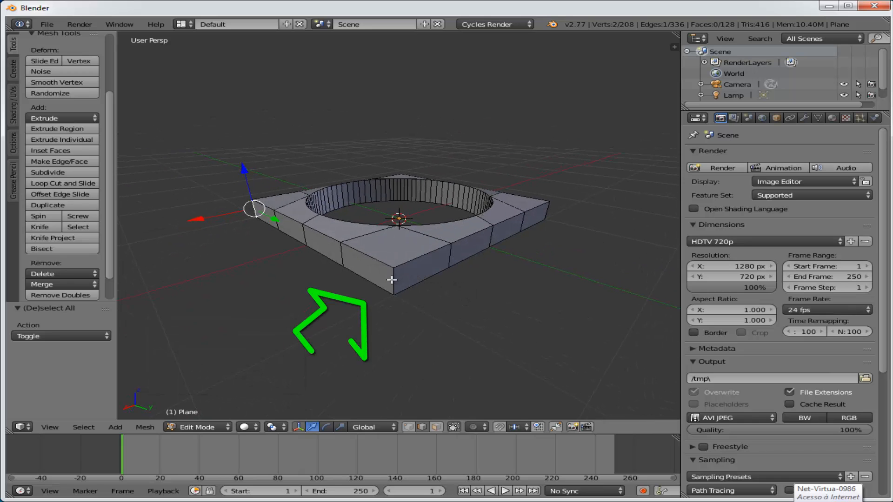
pyautogui.keyDown('shift'); pyautogui.rightClick(391, 282); pyautogui.keyUp('shift')
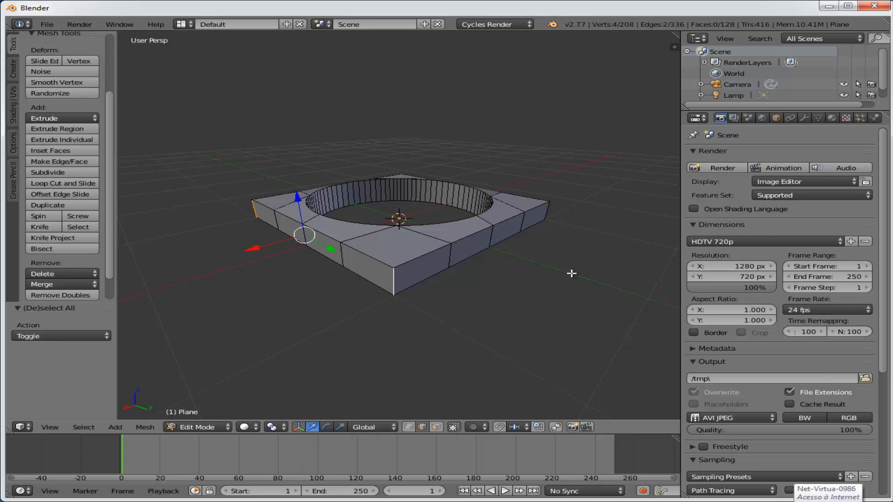
pyautogui.moveTo(572, 274); pyautogui.dragTo(399, 273, button='middle')
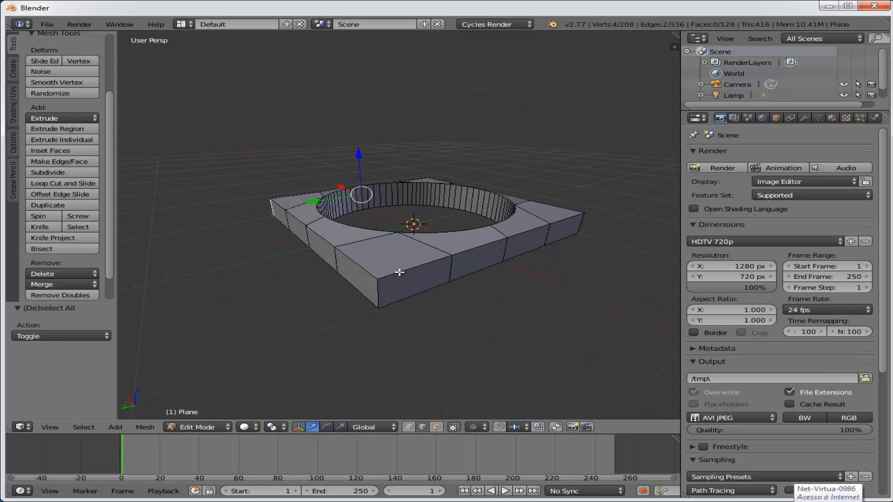
pyautogui.keyDown('shift'); pyautogui.rightClick(376, 292); pyautogui.keyUp('shift')
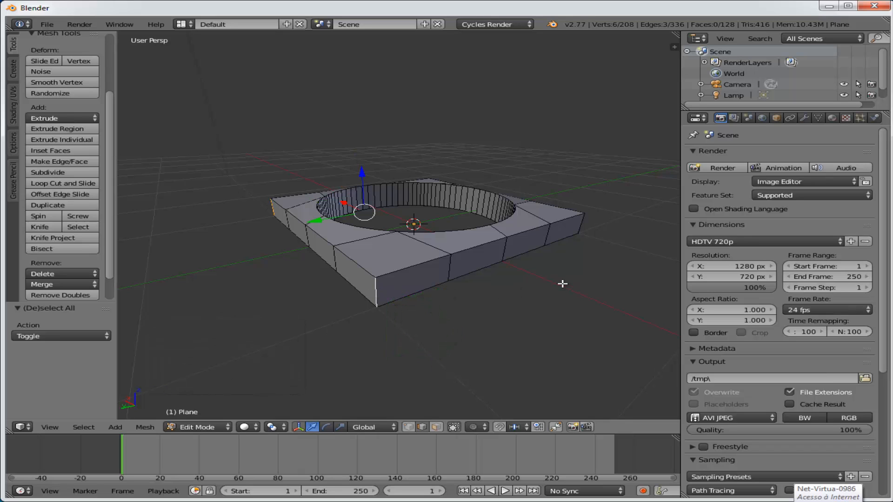
pyautogui.moveTo(562, 284); pyautogui.dragTo(437, 284, button='middle')
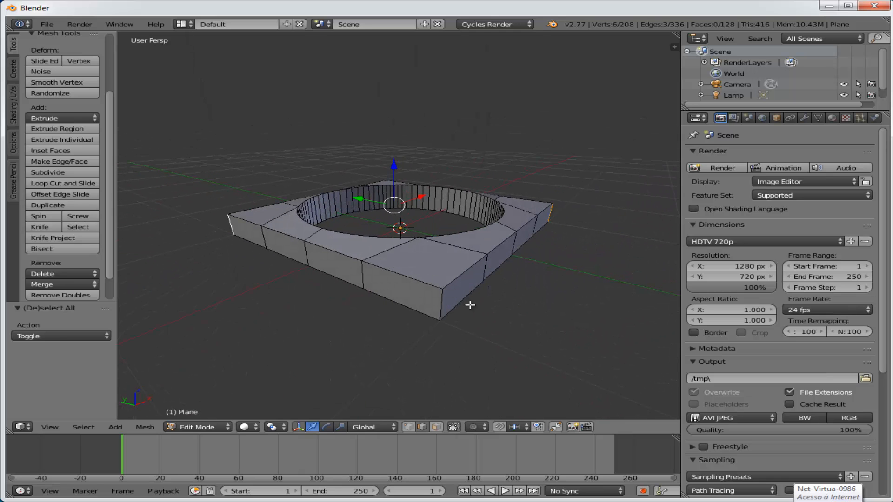
pyautogui.keyDown('shift'); pyautogui.rightClick(440, 303); pyautogui.keyUp('shift')
pyautogui.moveTo(513, 303); pyautogui.dragTo(645, 290, button='middle')
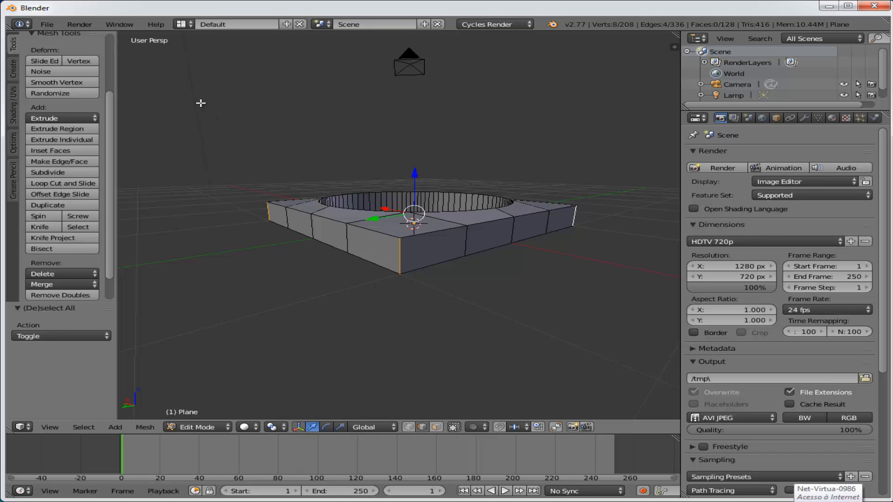
pyautogui.press('w')
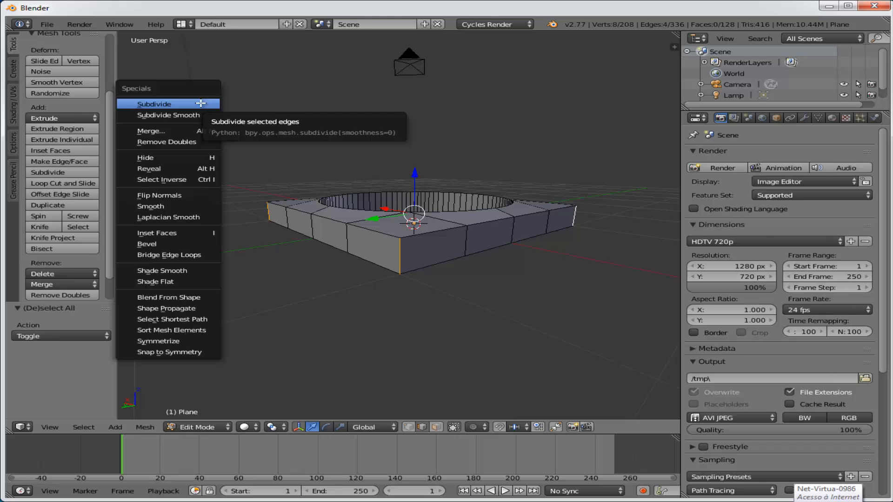
pyautogui.click(175, 245)
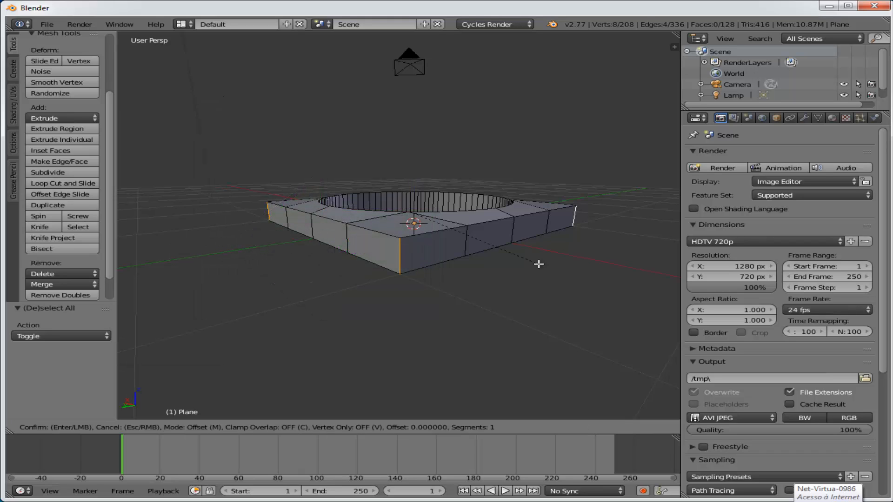
pyautogui.click(653, 253)
# Step: Choose Cycles Render as the scene's render engine
pyautogui.moveTo(564, 269); pyautogui.dragTo(588, 282, button='middle')
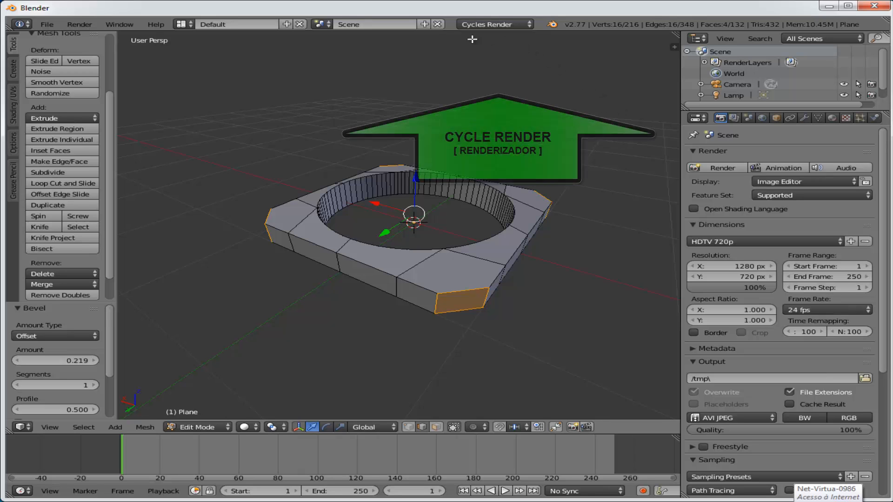
pyautogui.click(519, 25)
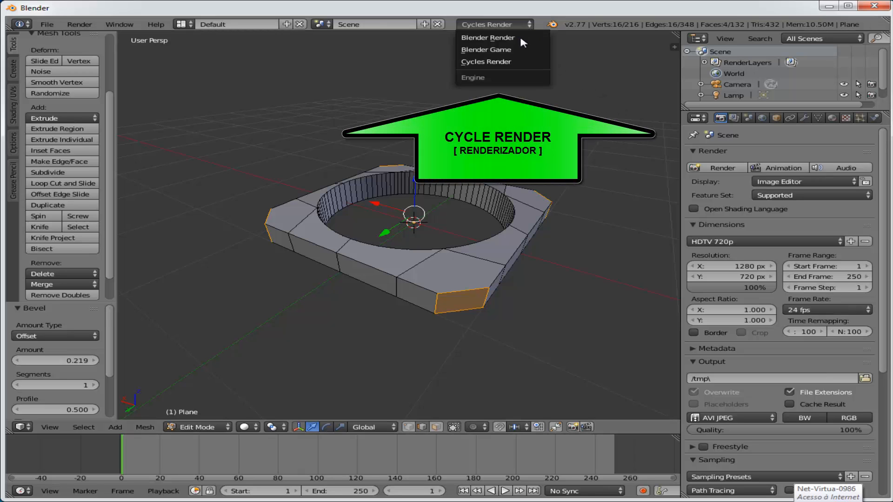
pyautogui.click(487, 61)
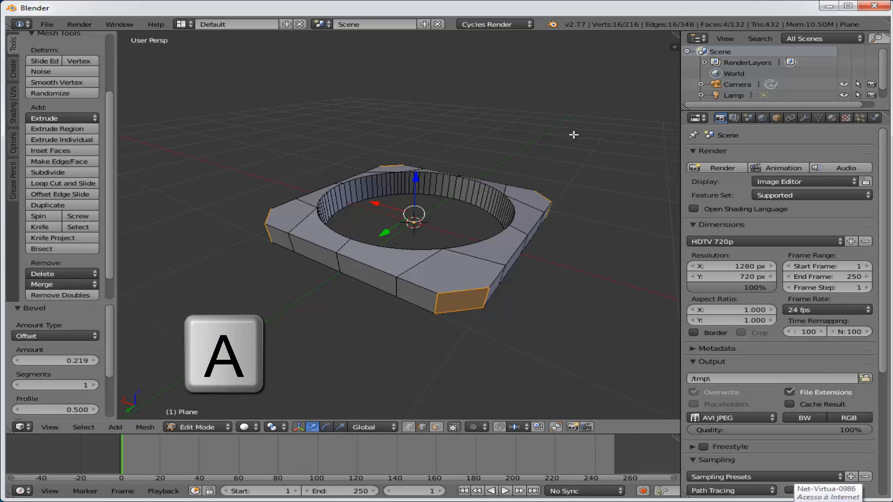
# Step: Select the plate's entire mesh and create a new material for it
pyautogui.press('a')
pyautogui.press('a')
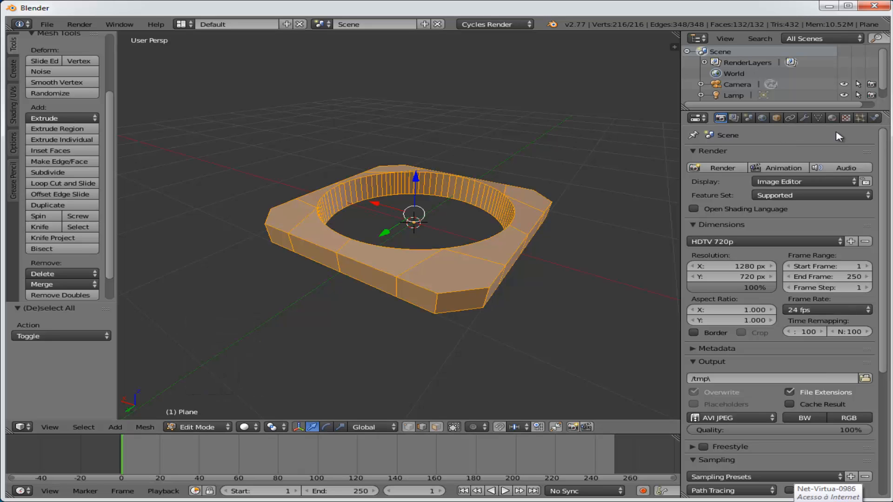
pyautogui.click(832, 118)
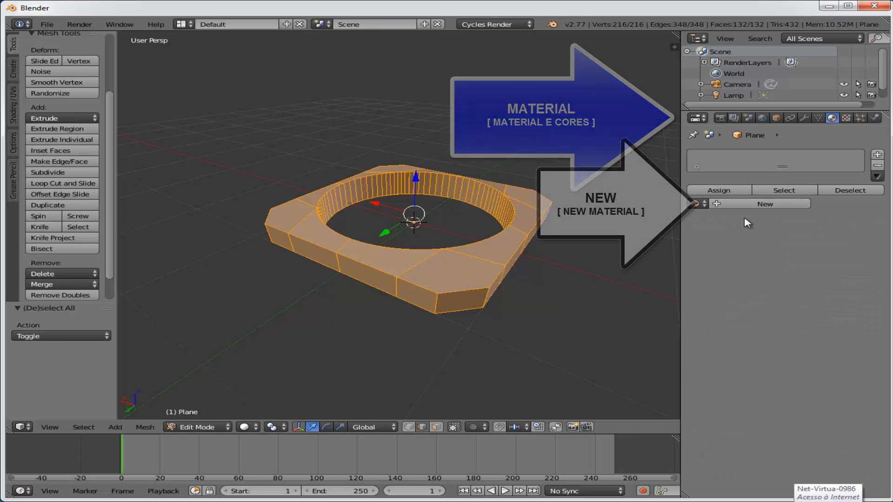
pyautogui.click(756, 204)
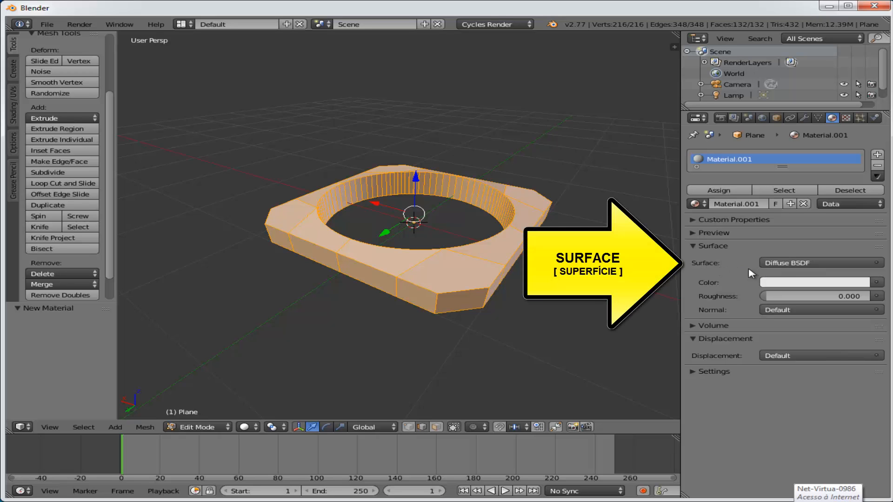
# Step: Change the plate material's surface shader to Glossy BSDF
pyautogui.click(879, 263)
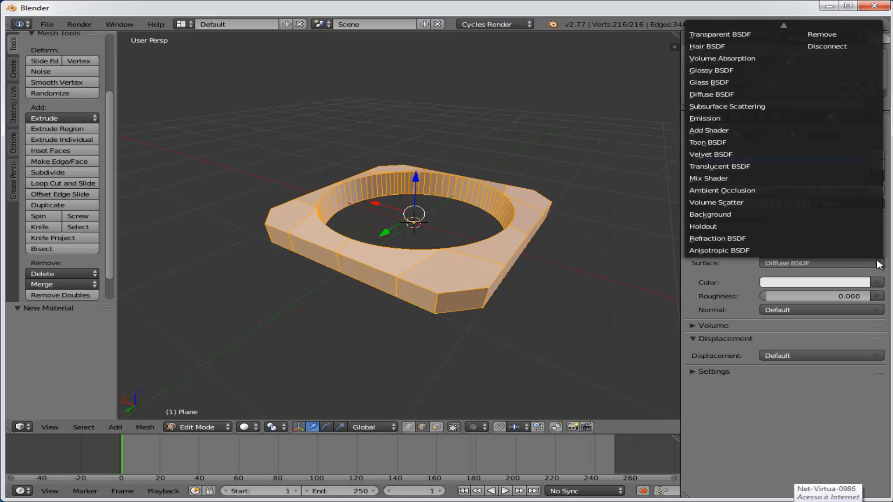
pyautogui.click(720, 72)
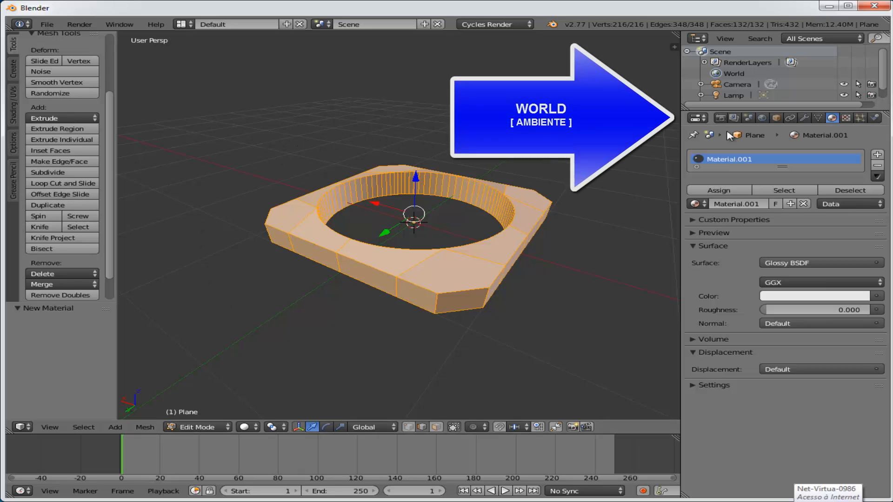
# Step: Enable nodes for the world background and assign an Environment Texture to its color
pyautogui.click(762, 119)
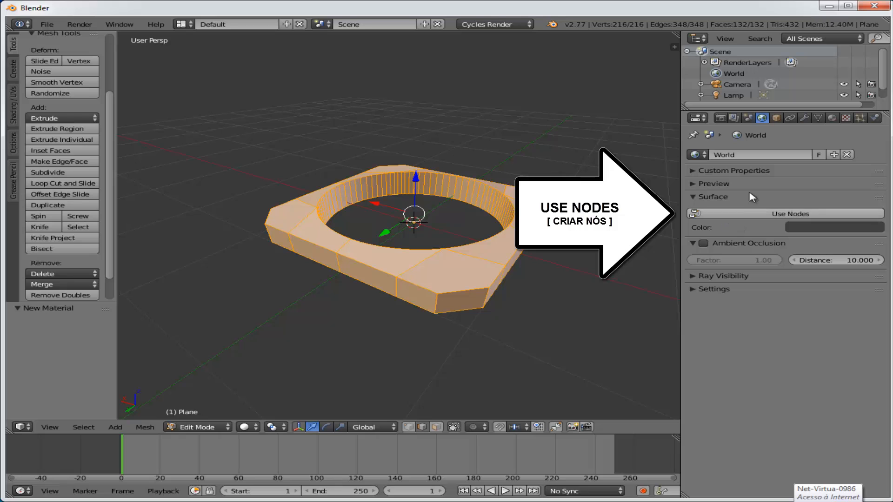
pyautogui.click(783, 215)
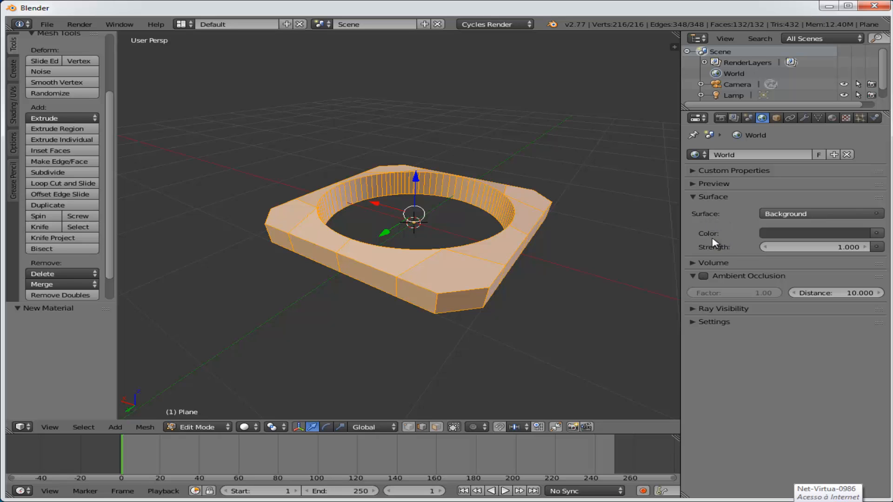
pyautogui.click(878, 234)
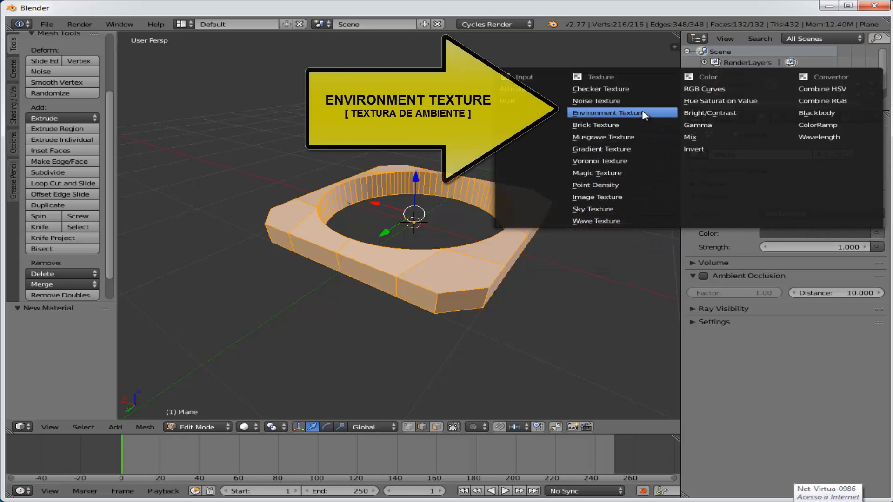
pyautogui.click(607, 113)
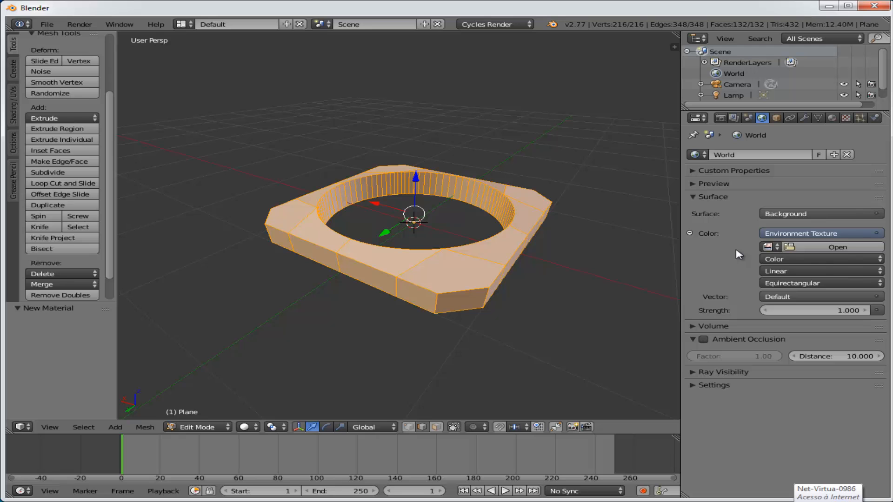
# Step: Load Charles-River-Esplanade-03_Ref.hdr from the Imagens - HDRI folder in Documents as the world's environment image
pyautogui.click(838, 248)
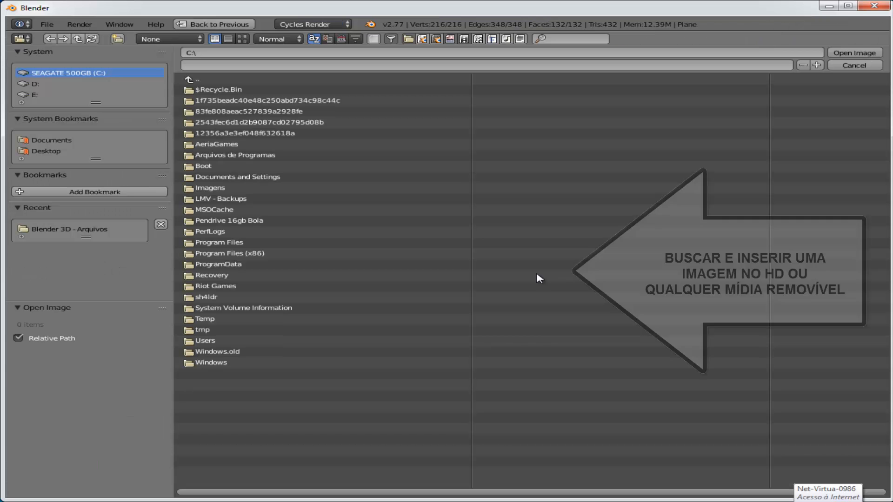
pyautogui.click(53, 140)
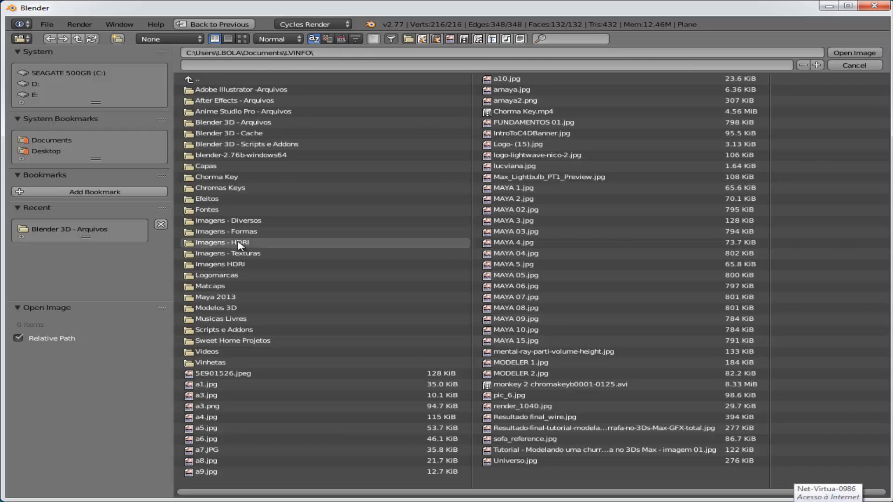
pyautogui.click(353, 243)
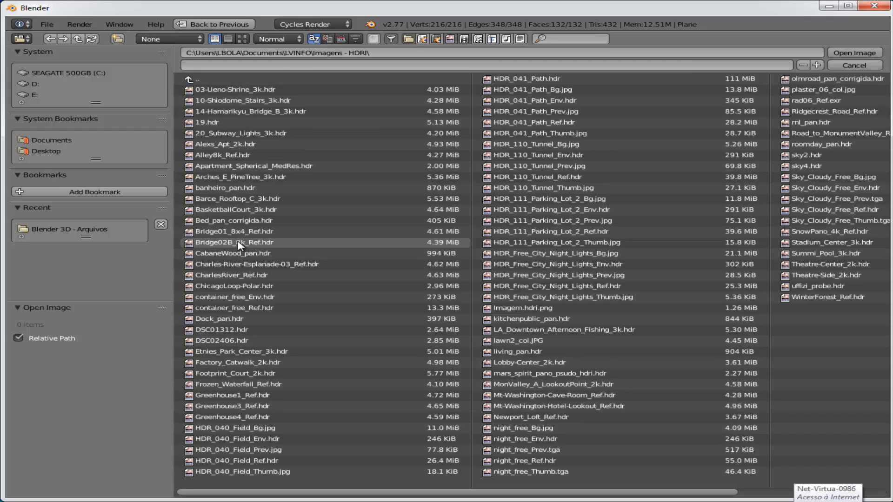
pyautogui.click(241, 39)
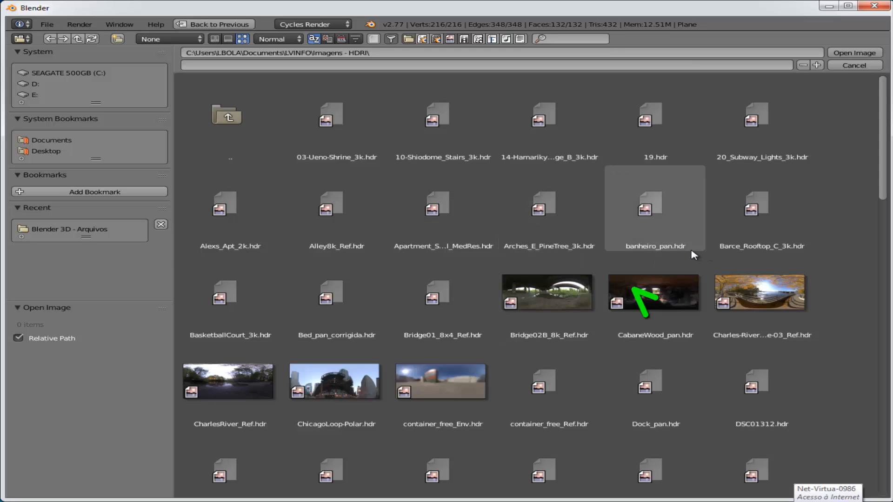
pyautogui.click(763, 294)
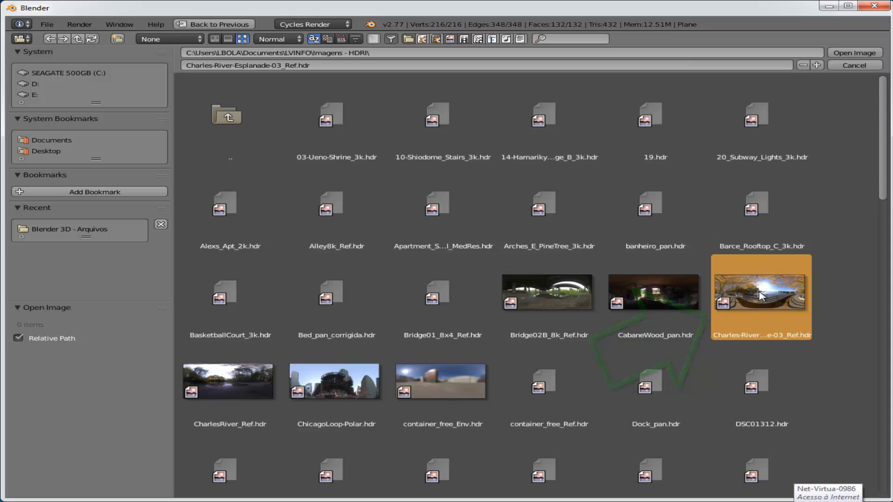
pyautogui.click(849, 54)
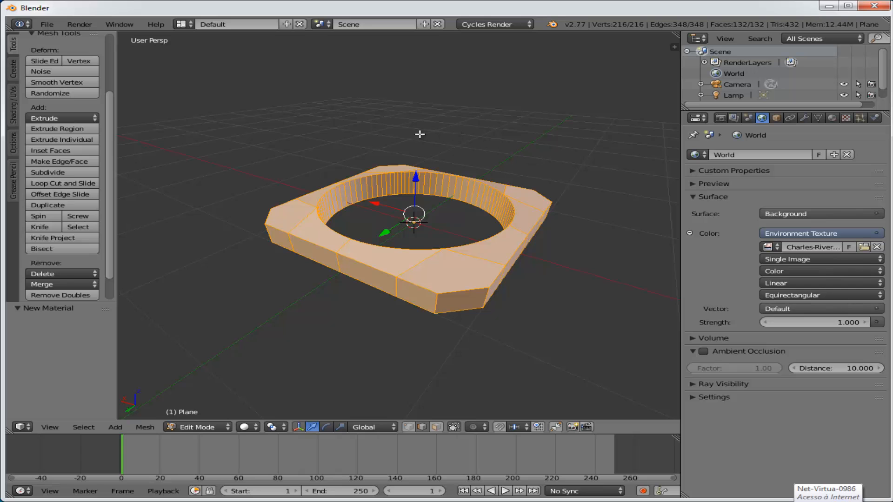
# Step: Render the scene as a still image and turn off Camera in the world's ray visibility
pyautogui.click(80, 24)
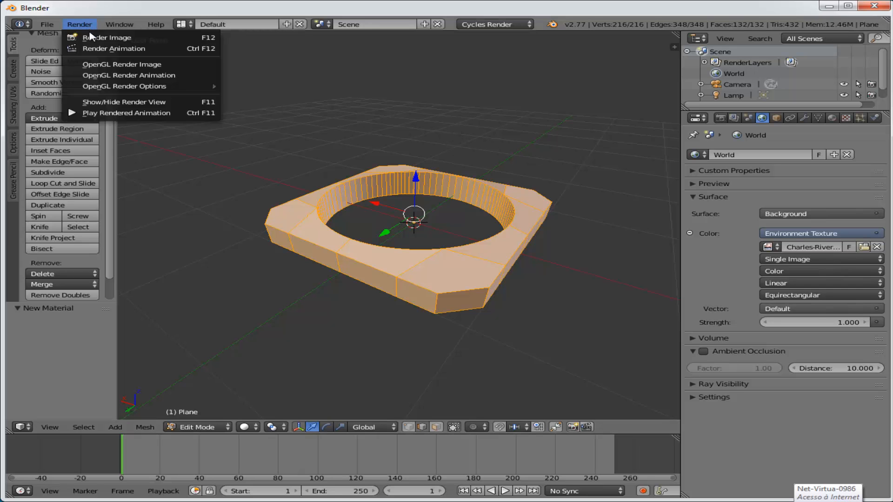
pyautogui.click(92, 37)
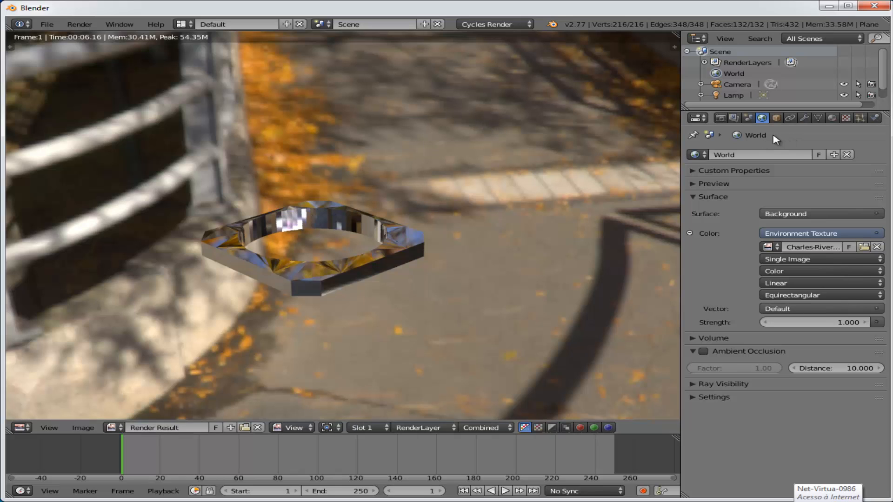
pyautogui.click(724, 389)
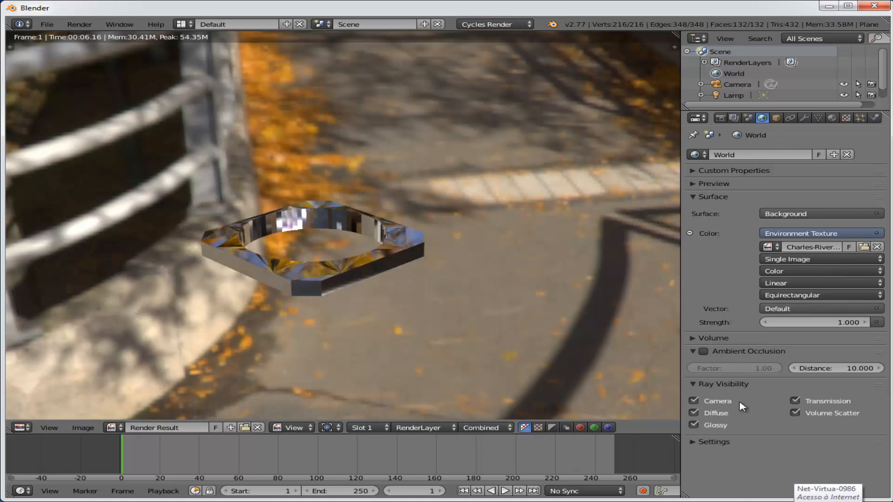
pyautogui.click(693, 401)
pyautogui.press('Escape')
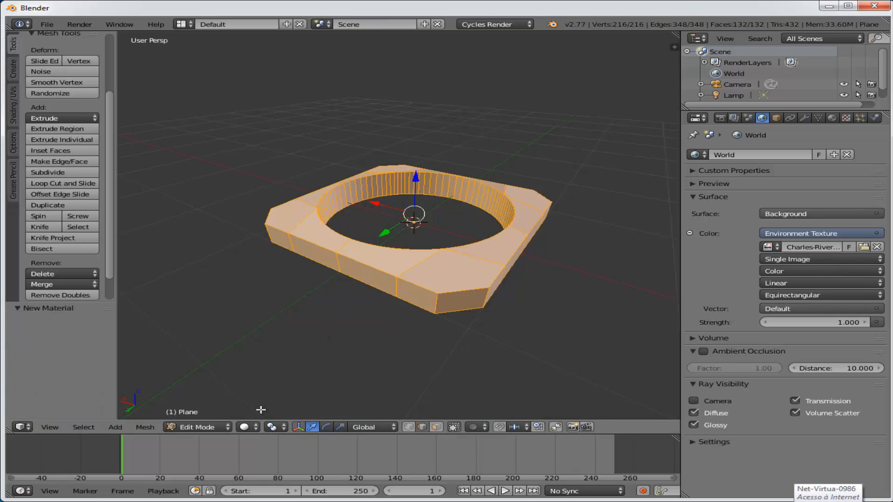
# Step: Preview the plate's reflections from another angle in Rendered viewport shading and return to Solid shading
pyautogui.click(255, 427)
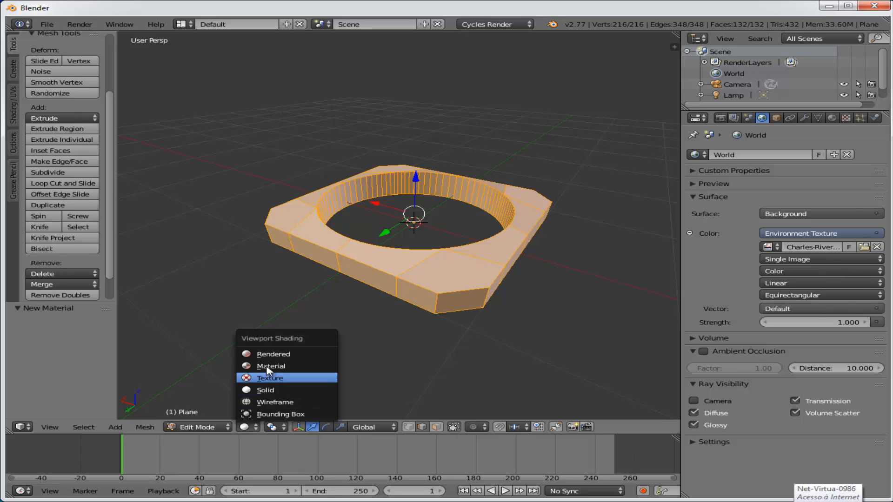
pyautogui.click(273, 355)
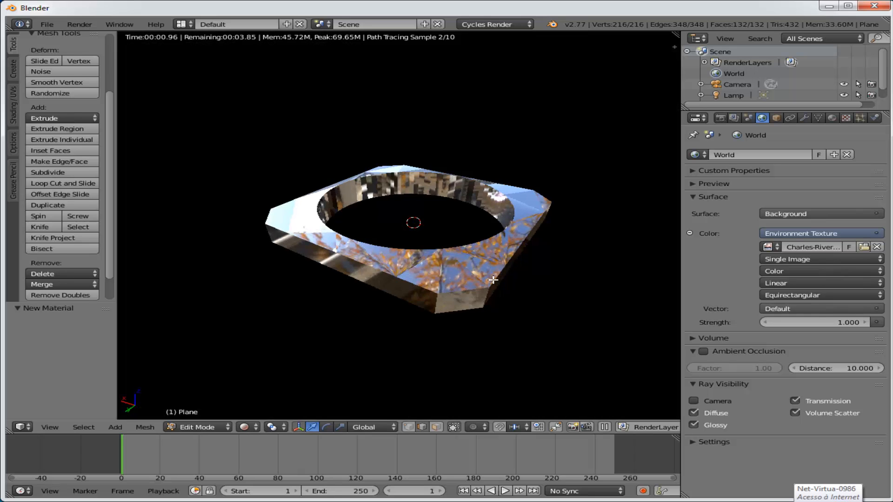
pyautogui.moveTo(481, 280); pyautogui.dragTo(467, 184, button='middle')
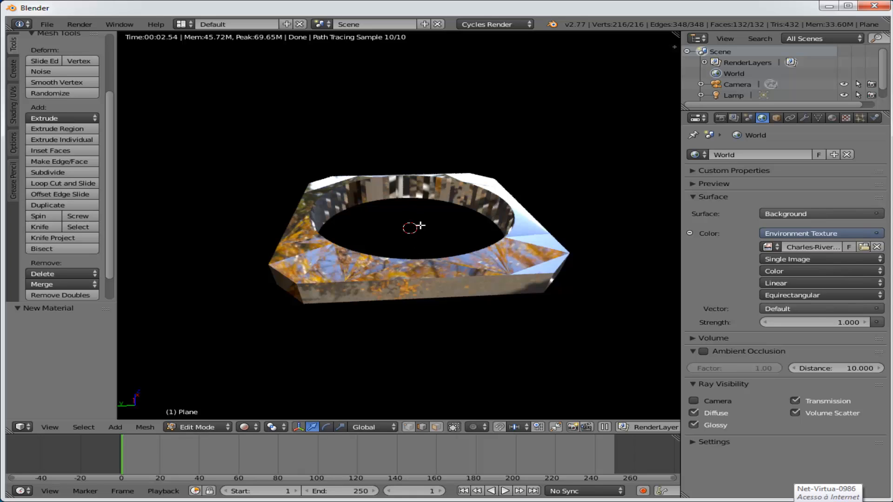
pyautogui.click(261, 429)
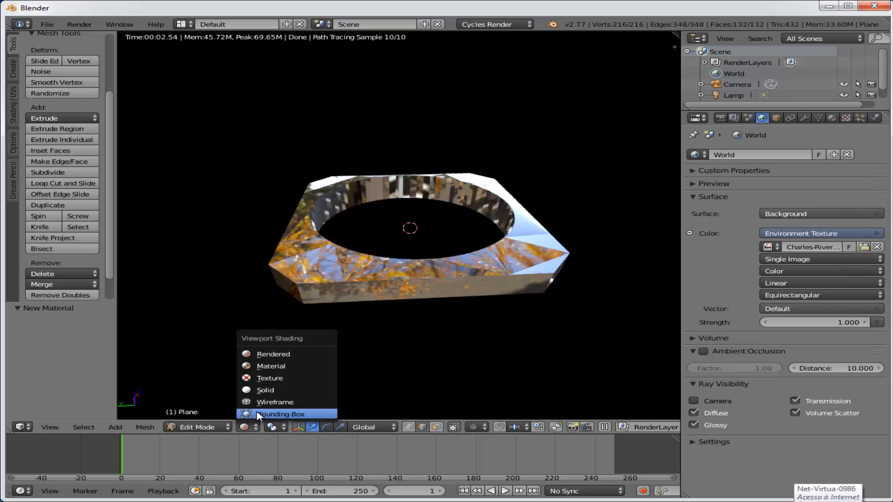
pyautogui.click(259, 394)
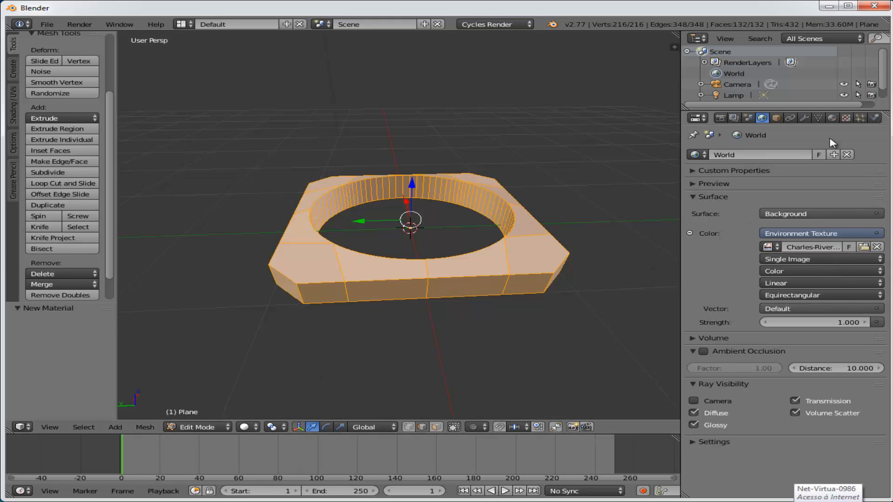
# Step: Set the Glossy BSDF color of the plate's material to a golden orange
pyautogui.click(832, 117)
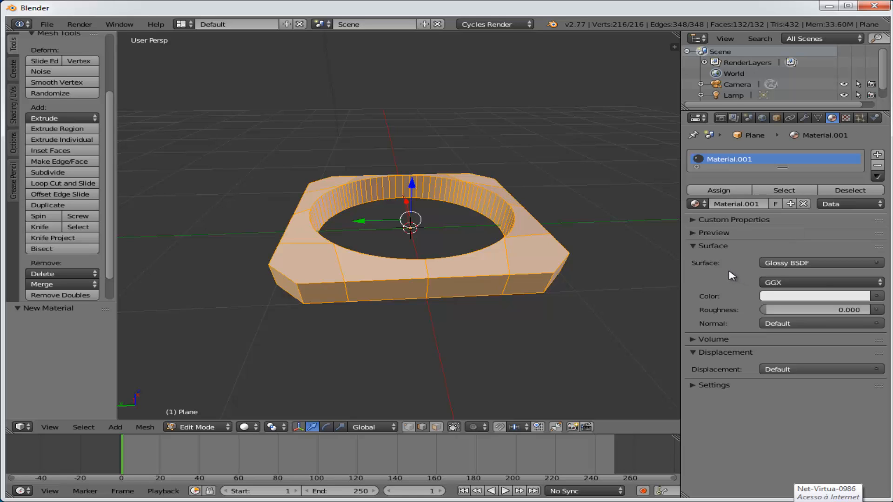
pyautogui.click(810, 299)
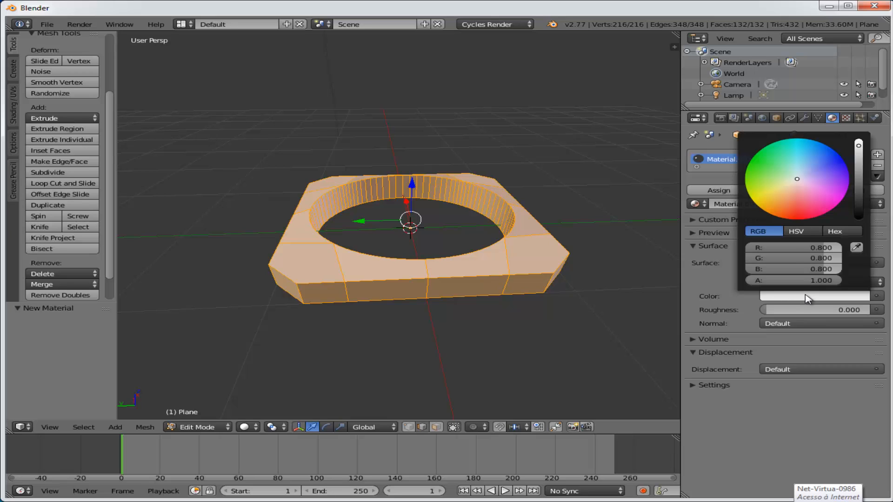
pyautogui.click(773, 211)
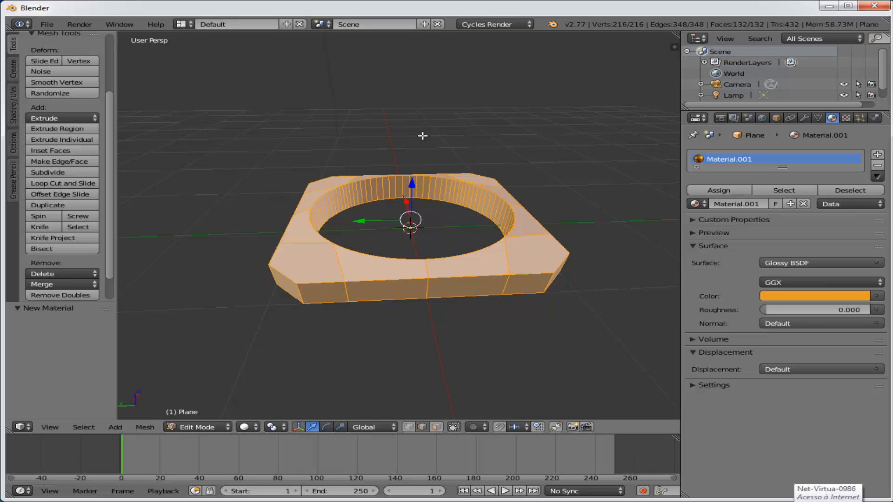
# Step: Render the scene again to check the orange glossy material, and return to the 3D view of the plate
pyautogui.press('F12')
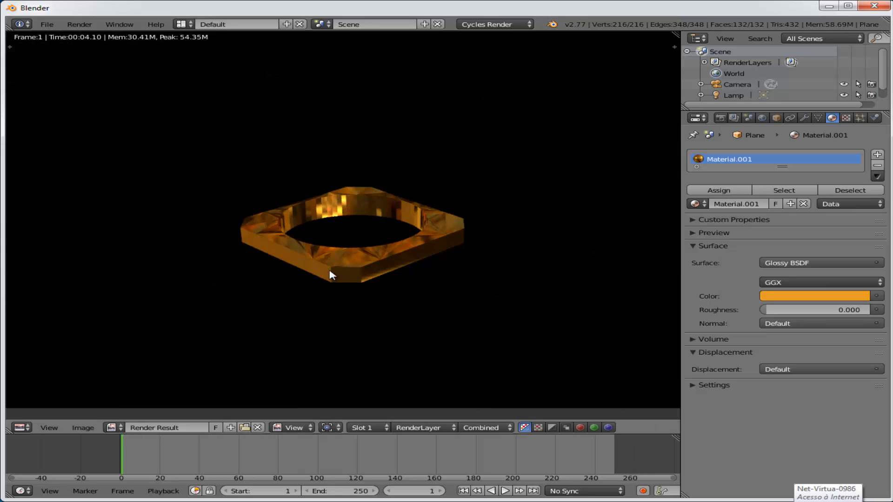
pyautogui.press('Escape')
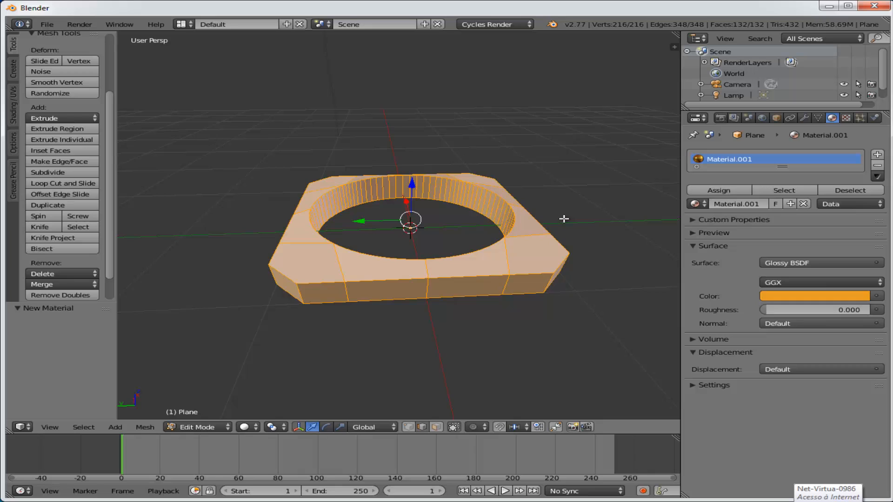
pyautogui.moveTo(564, 219); pyautogui.dragTo(433, 205, button='middle')
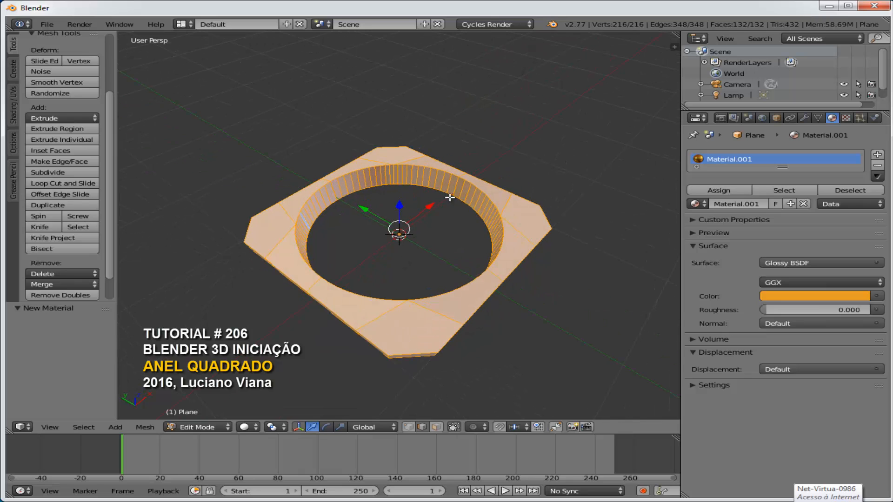